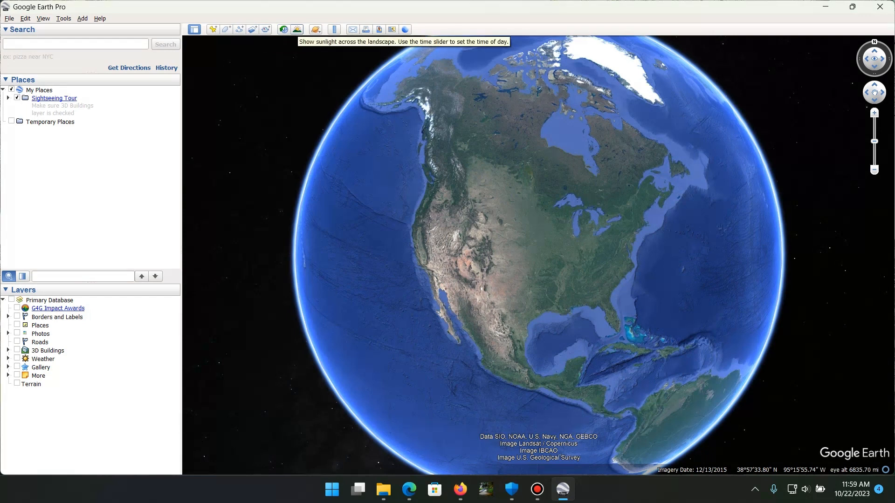
click(297, 29)
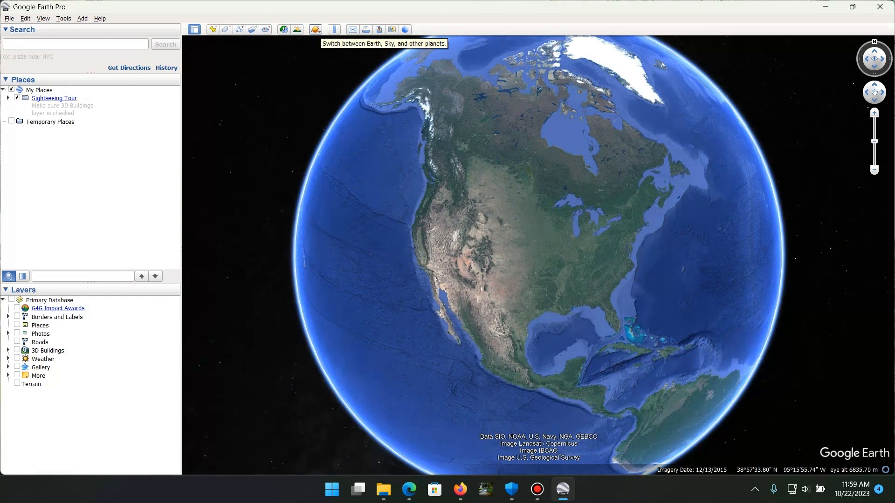
click(316, 30)
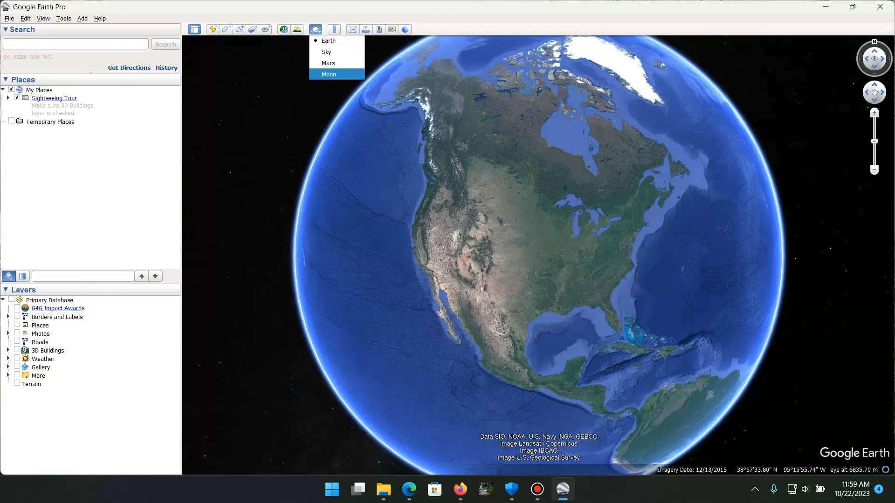
click(316, 29)
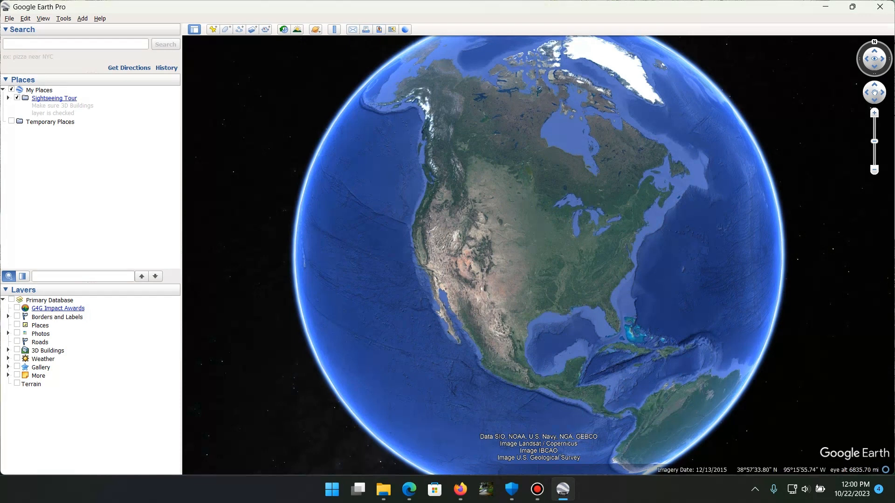
Search for KNUST and fly to the suggested location "KNUST, Kumasi, Ghana"
click(70, 44)
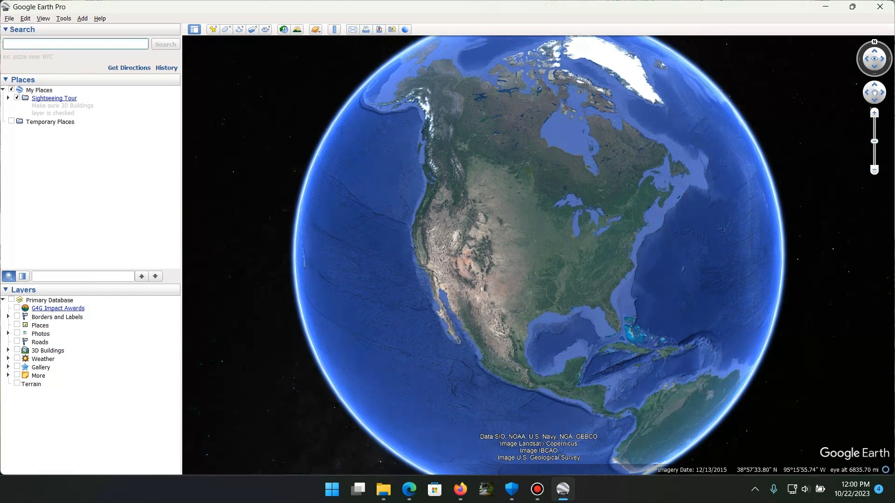
text(kNUST)
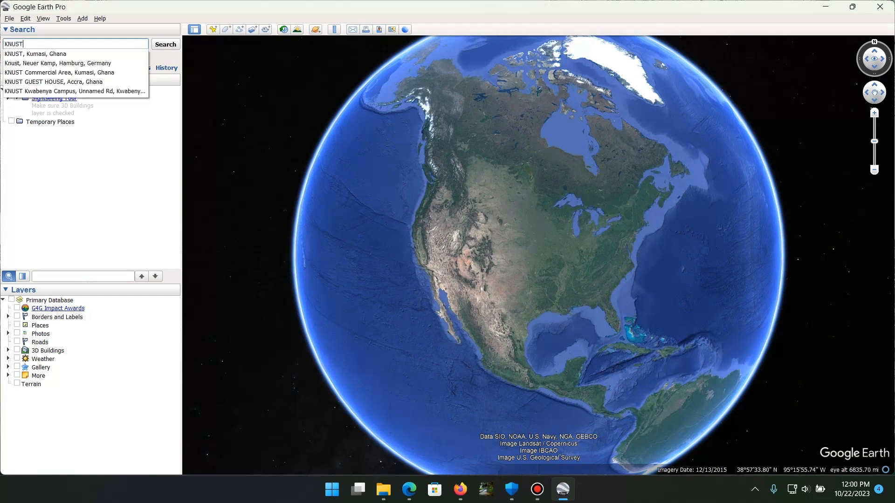
key(Down)
key(Return)
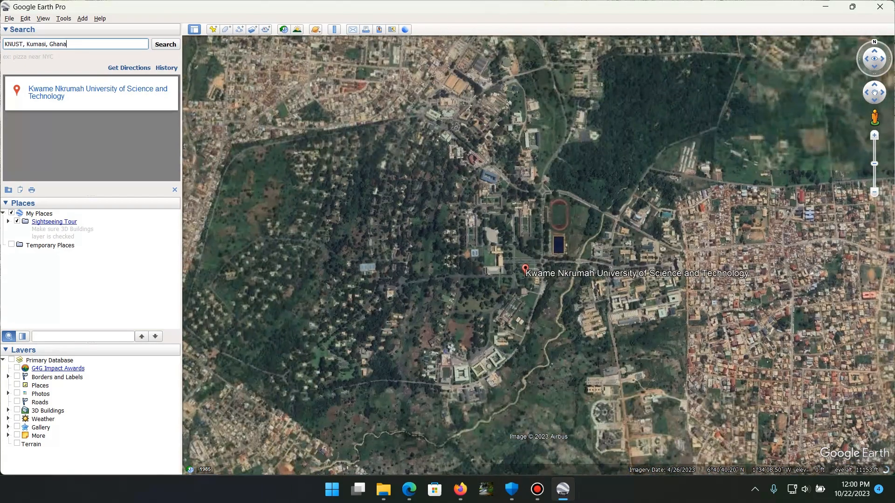
Start a new placemark on the campus imagery at the running track
scroll(579, 206, up, 5)
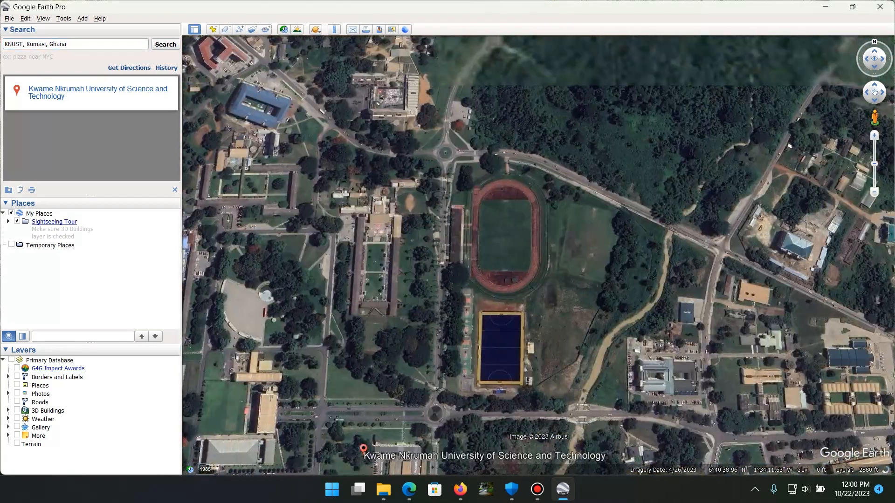
drag(536, 243, 544, 207)
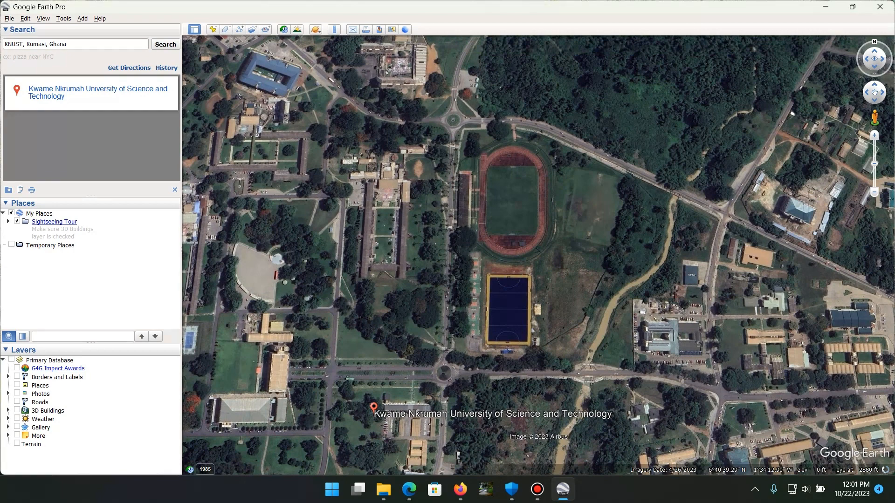
mouse_move(481, 177)
mouse_down()
mouse_move(492, 208)
mouse_move(484, 177)
mouse_up()
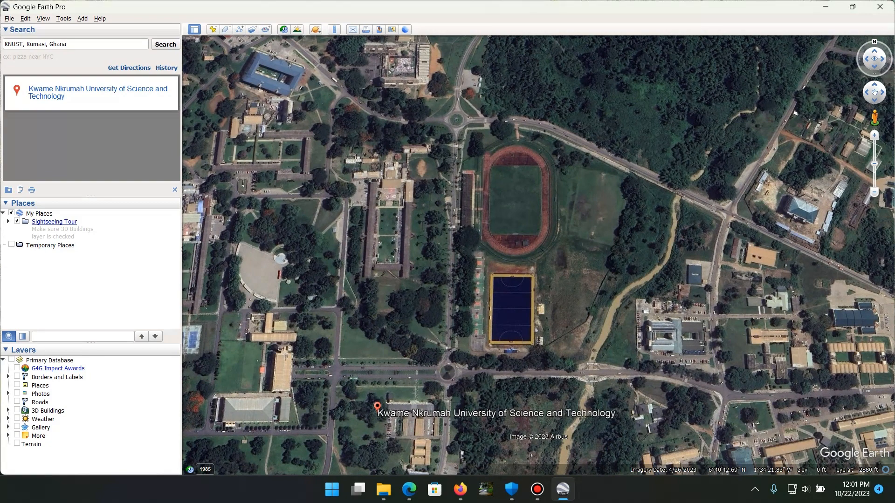
drag(484, 176, 564, 190)
drag(617, 250, 577, 274)
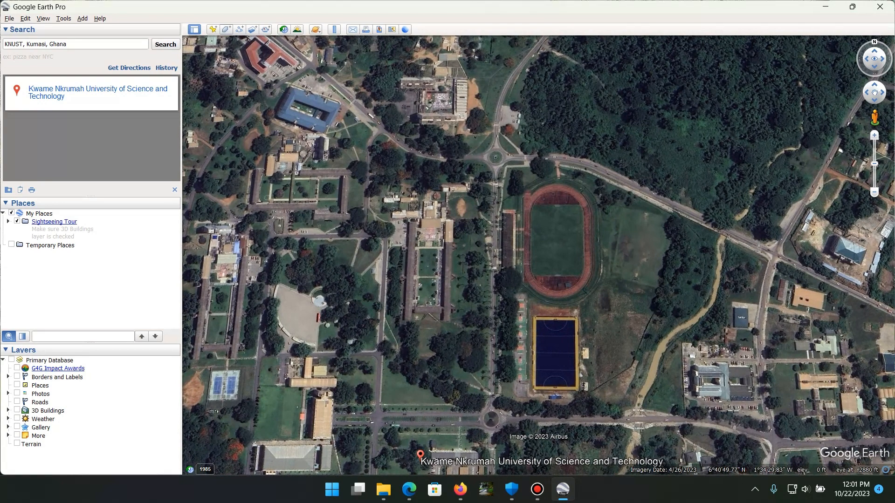
click(213, 28)
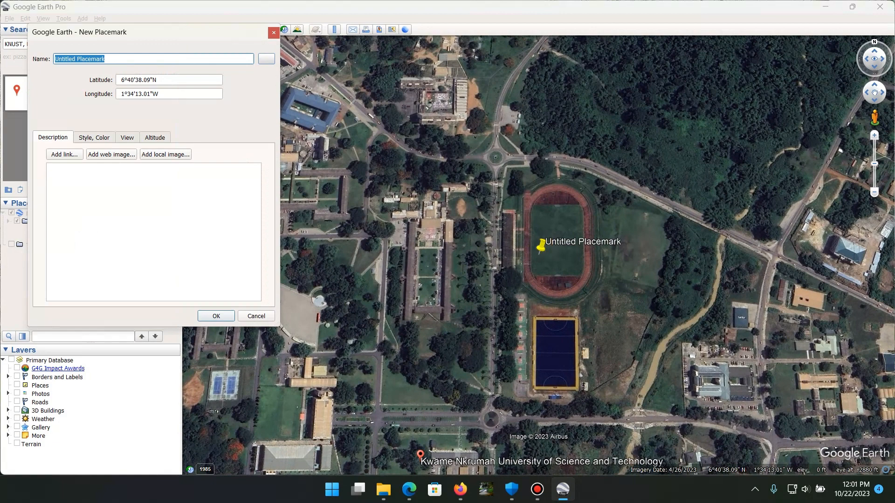
click(266, 59)
click(293, 16)
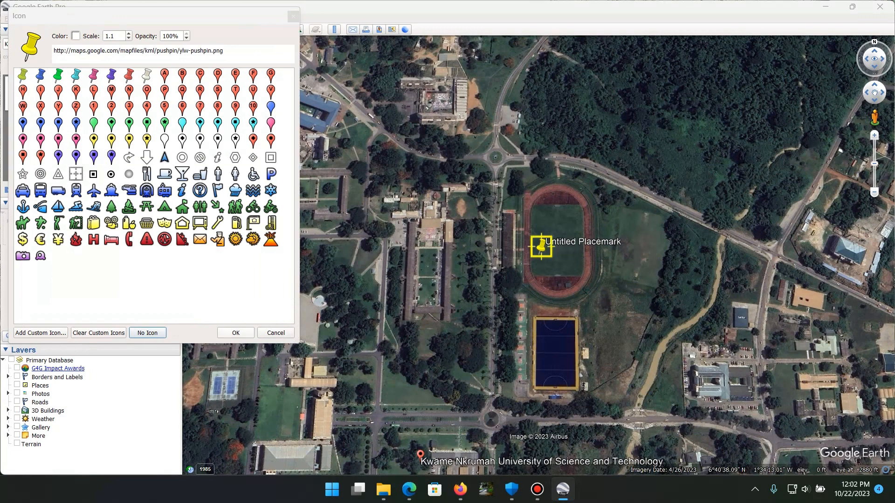
key(Escape)
Name the placemark "Exams Hall, IDL, Destiny Hall", move it onto the large building southeast of the track beyond the stream, and save it
drag(107, 59, 54, 59)
text(E)
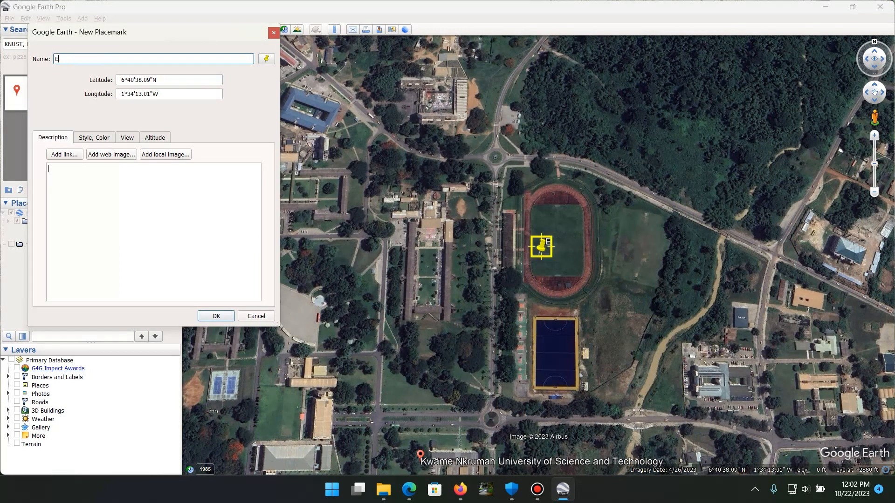
text(xams Hall)
text(??)
key(BackSpace)
key(BackSpace)
text(?)
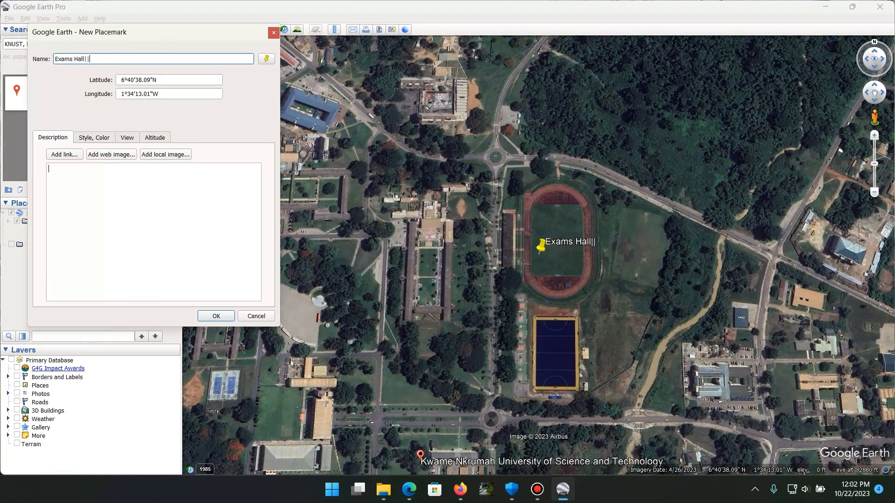
key(BackSpace)
key(BackSpace)
key(BackSpace)
text(, IDL)
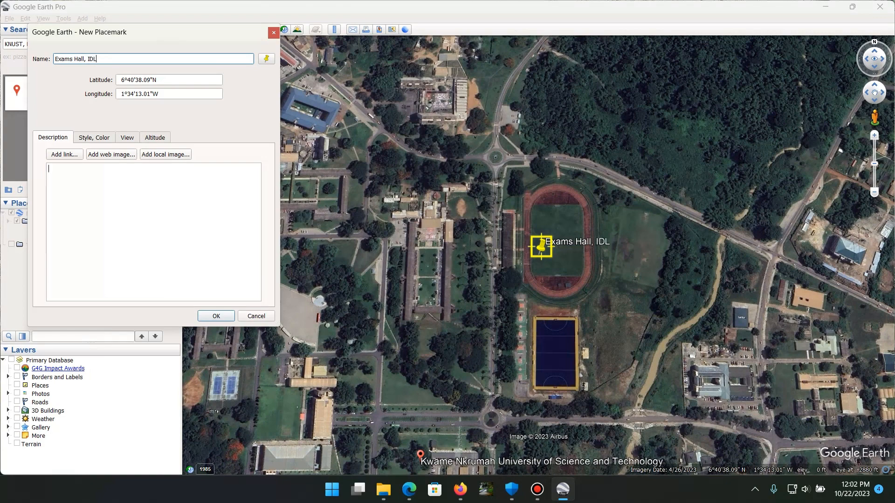
text(, Destiny Hall)
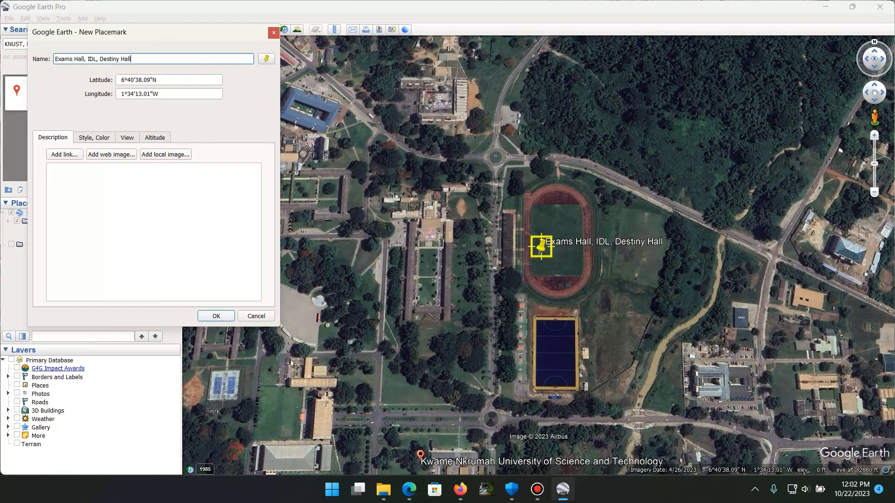
drag(552, 256, 742, 365)
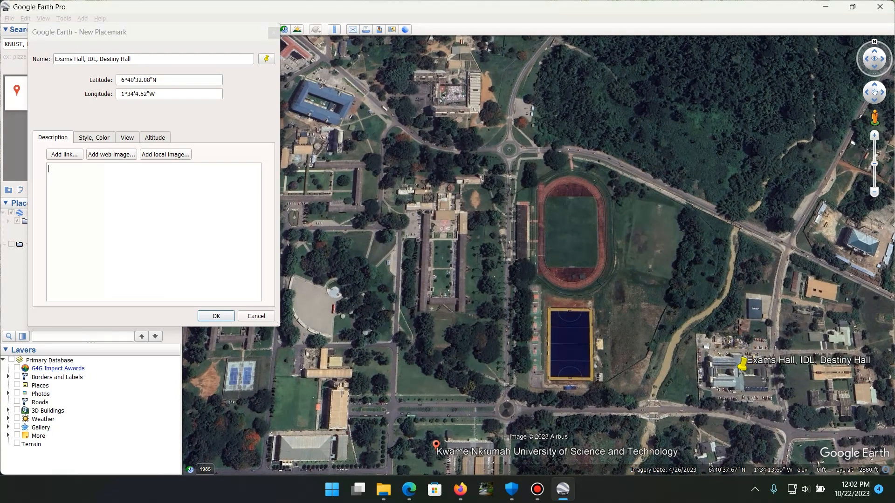
click(216, 316)
Add a second placemark on the fan-shaped open ground west of the track, named "Queen's Parade Grounds"
key(ctrl+shift+p)
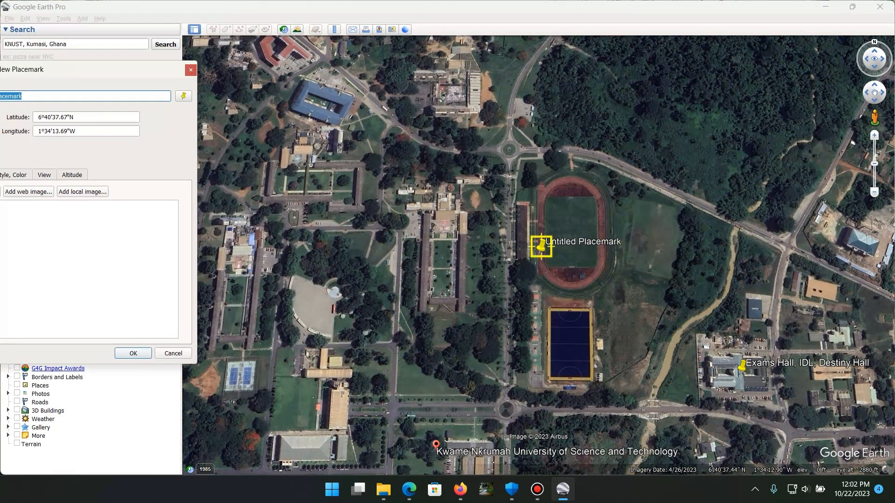
drag(541, 245, 302, 300)
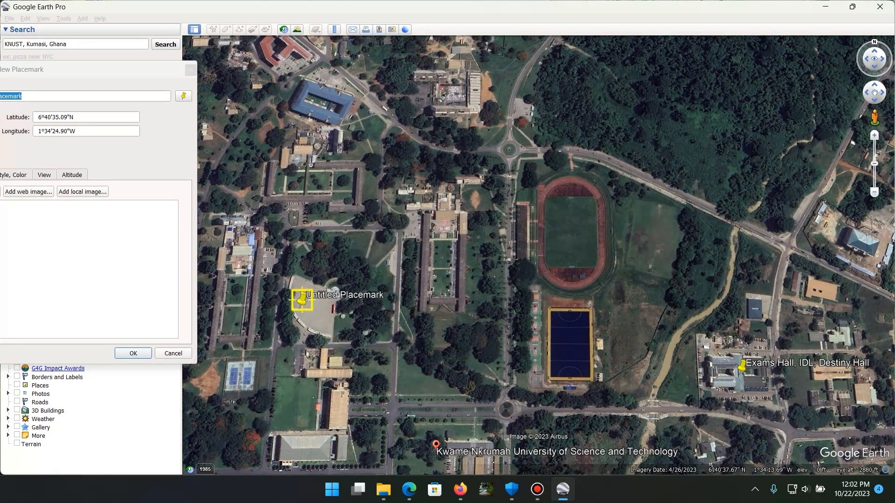
mouse_move(24, 96)
mouse_down()
mouse_move(1, 96)
mouse_move(24, 96)
mouse_up()
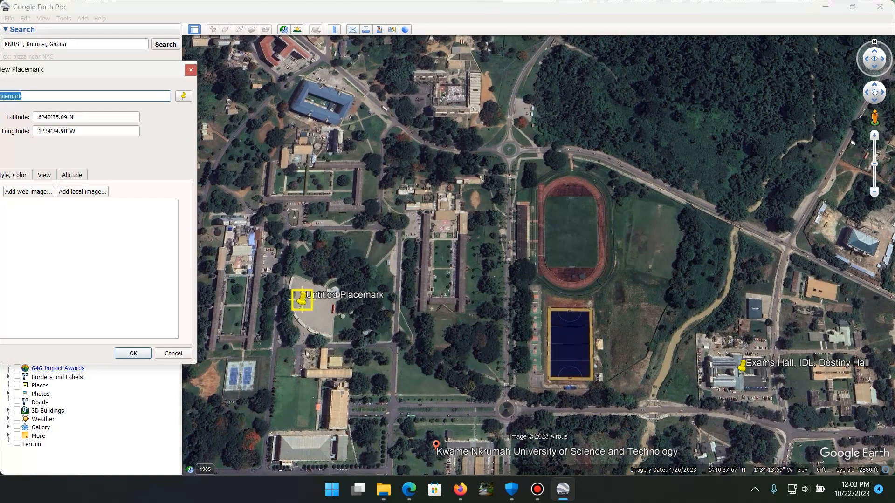
key(BackSpace)
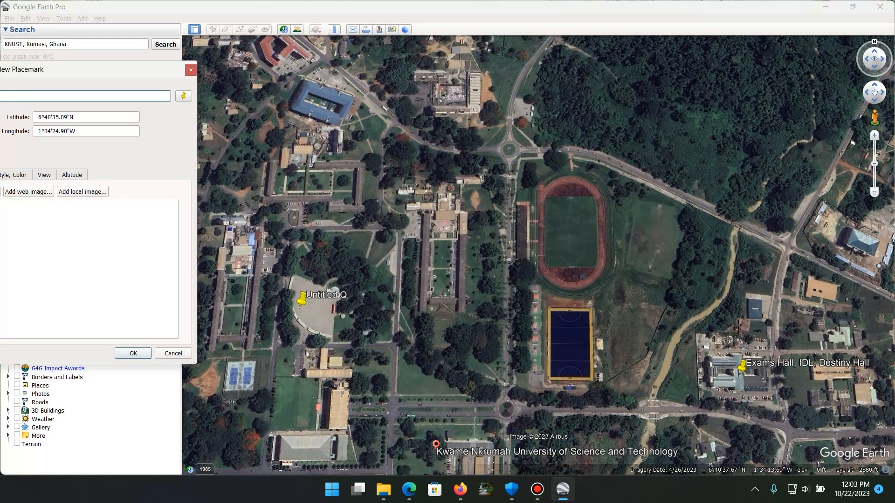
drag(93, 70, 247, 87)
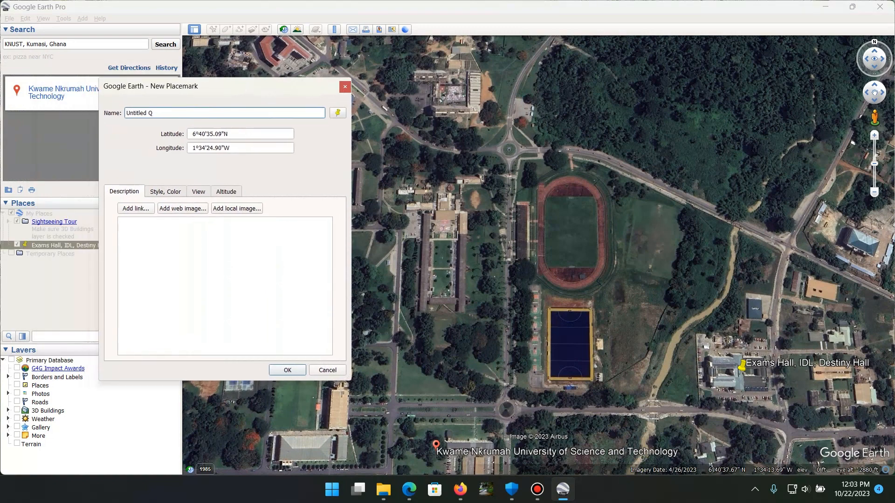
drag(155, 113, 126, 113)
text(Que)
text(n)
key(BackSpace)
key(BackSpace)
text(een's Parade Grounds)
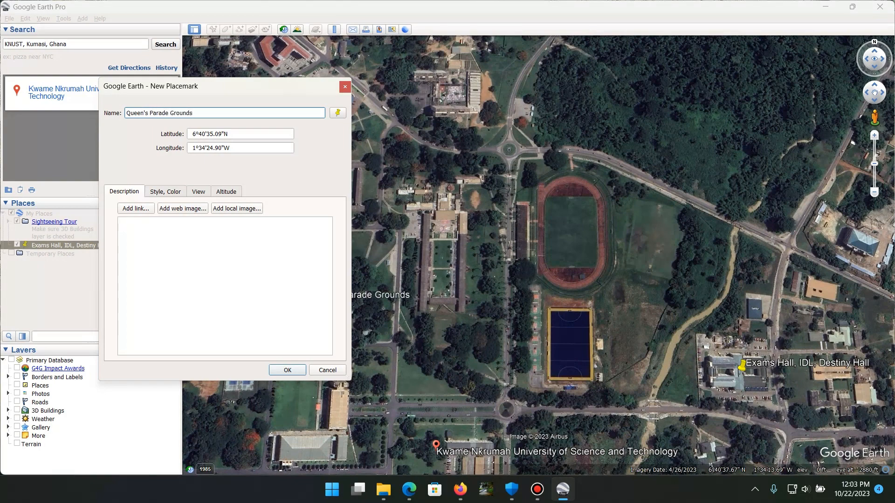
key(Return)
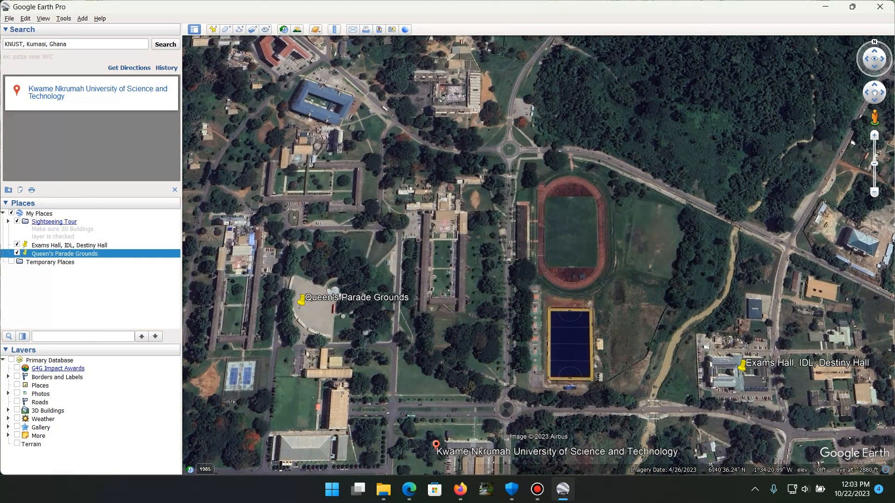
Start a new polygon and trace it around the outer edge of the running track, removing the surplus last vertex
drag(483, 275, 447, 268)
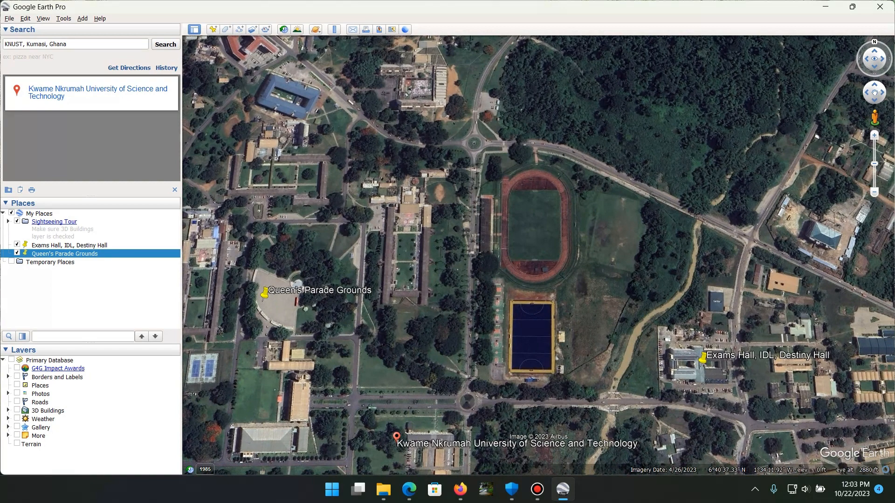
click(227, 29)
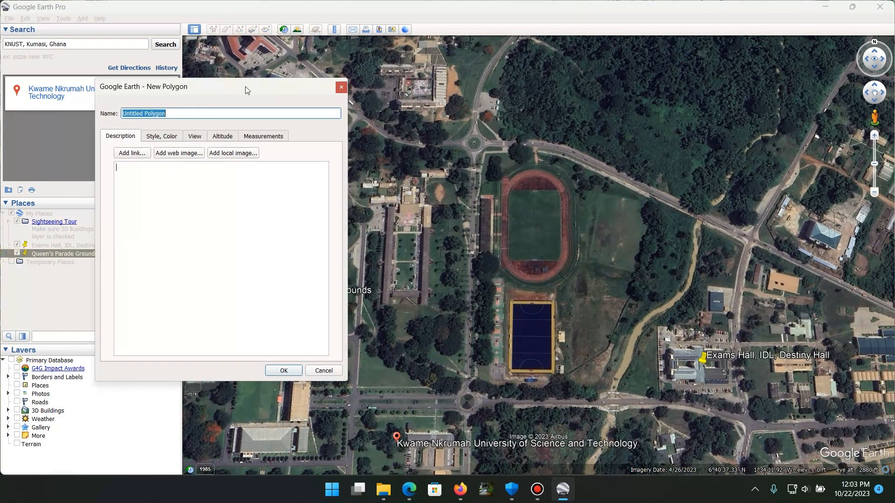
drag(246, 90, 83, 85)
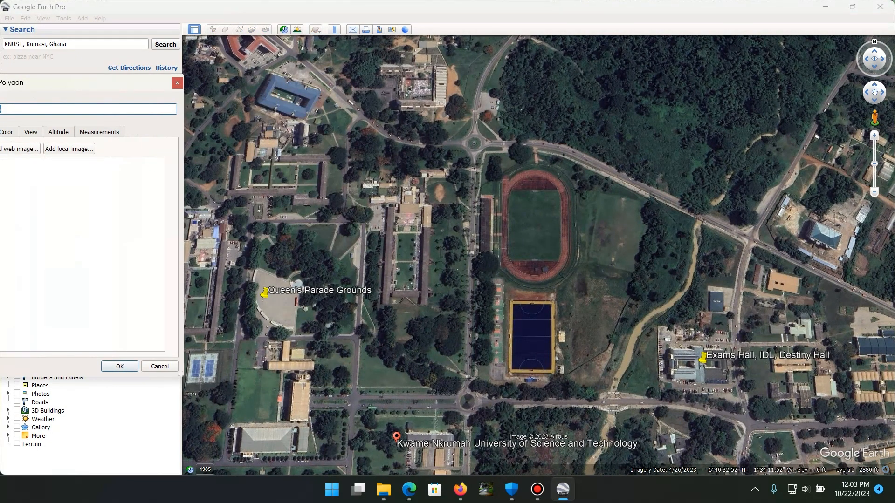
scroll(545, 325, down, 4)
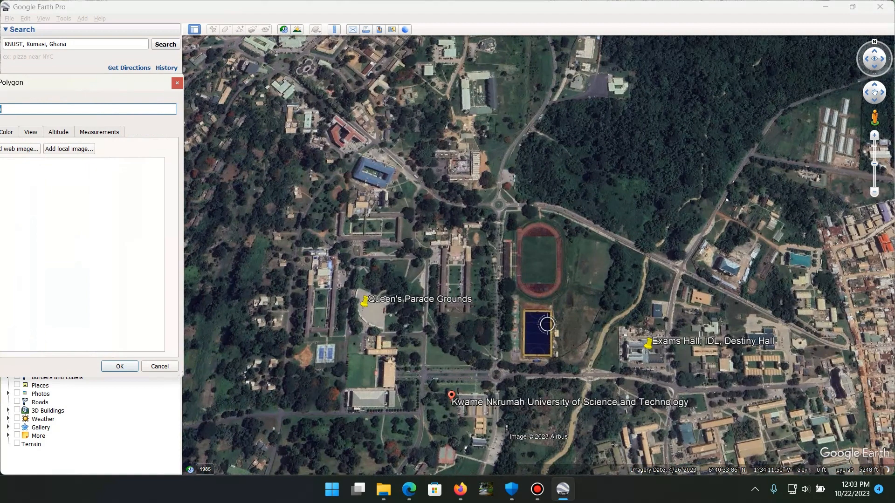
scroll(547, 324, up, 5)
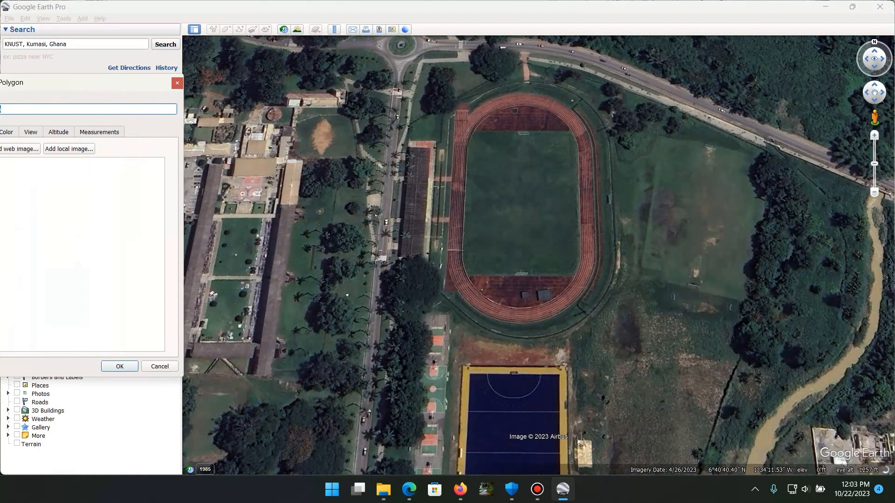
click(463, 233)
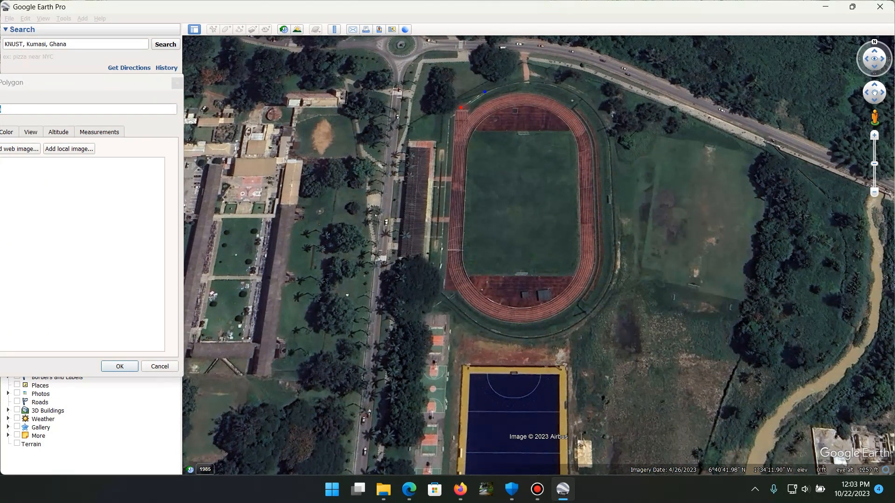
click(534, 81)
click(571, 90)
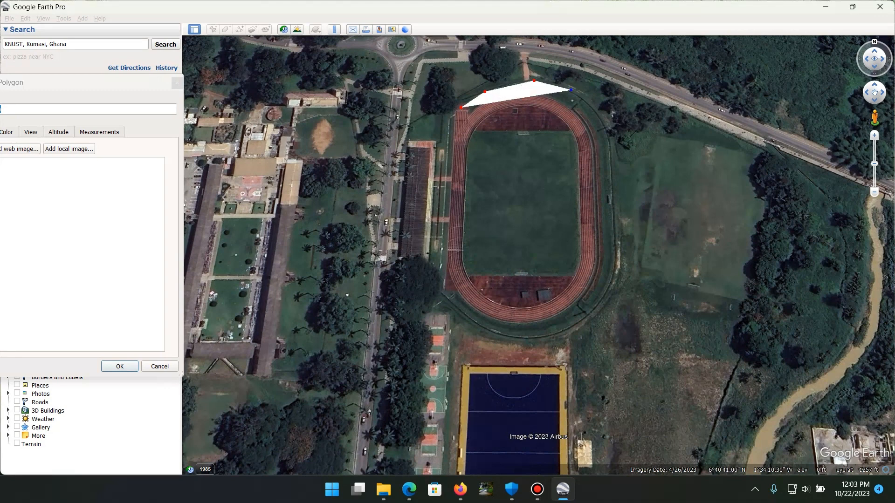
click(600, 118)
click(610, 141)
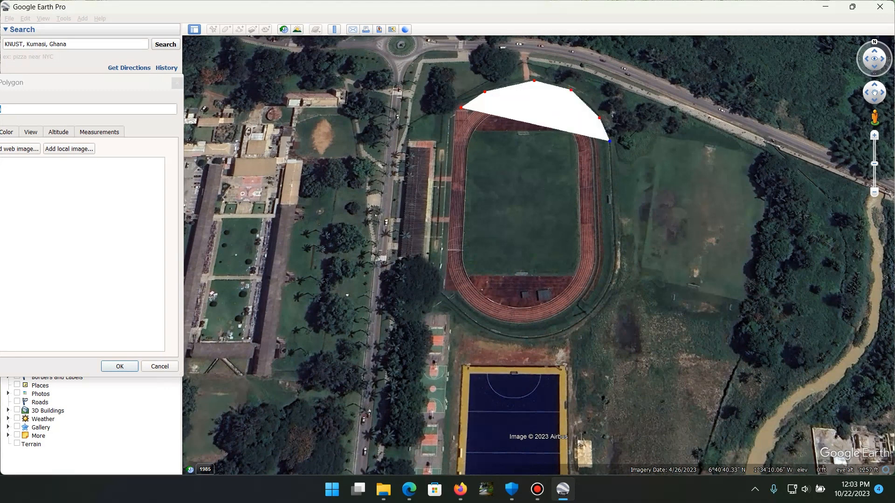
mouse_move(611, 182)
mouse_down()
mouse_move(616, 275)
mouse_move(602, 310)
mouse_move(566, 331)
mouse_move(494, 332)
mouse_move(435, 272)
mouse_move(456, 110)
mouse_up()
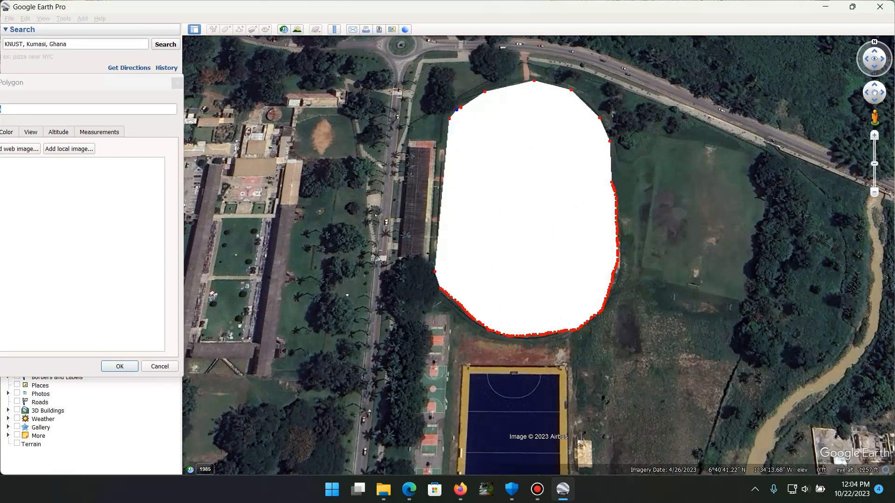
right_click(457, 109)
Collapse the Search section of the sidebar
click(66, 44)
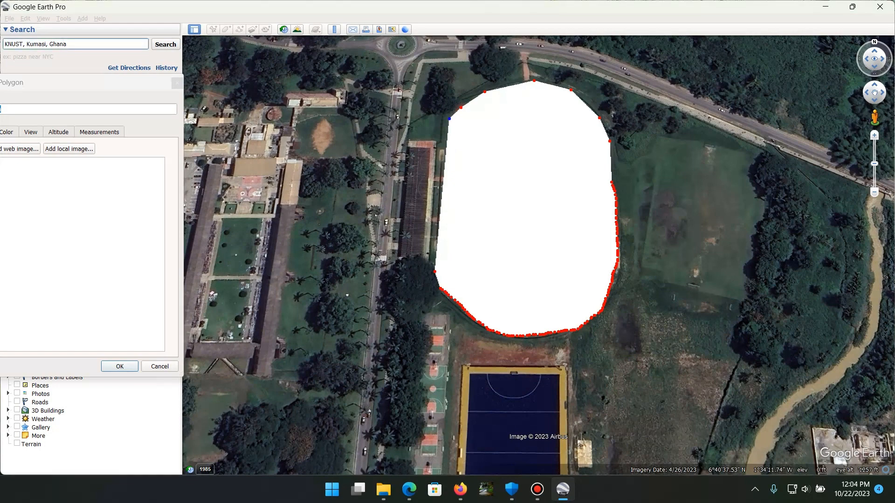
click(22, 30)
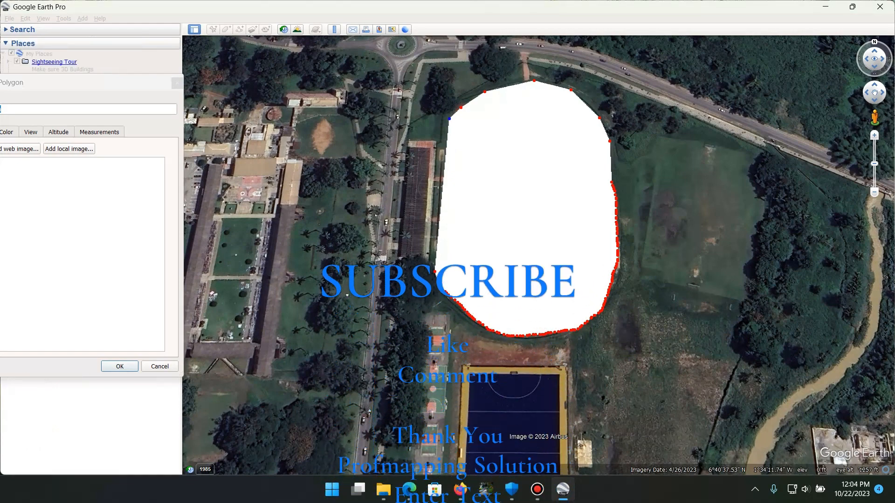
Name the new polygon over the running track "Paa Joe"
drag(54, 83, 304, 79)
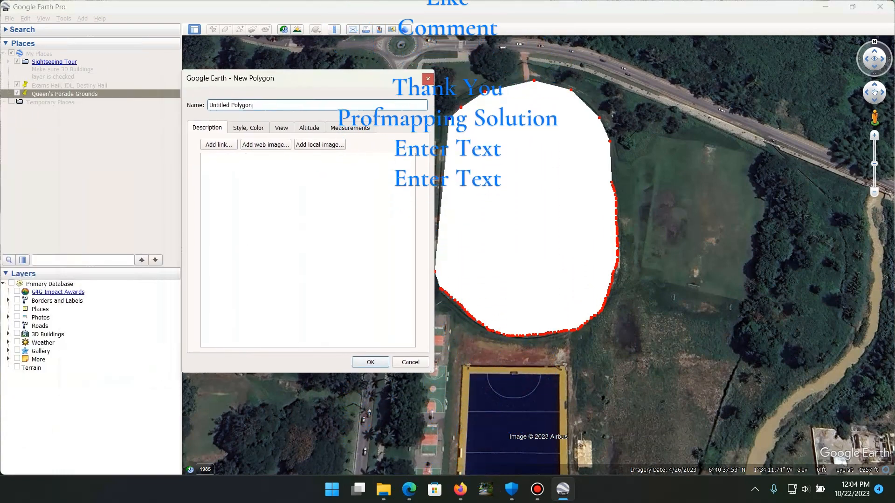
key(ctrl+a)
text(P)
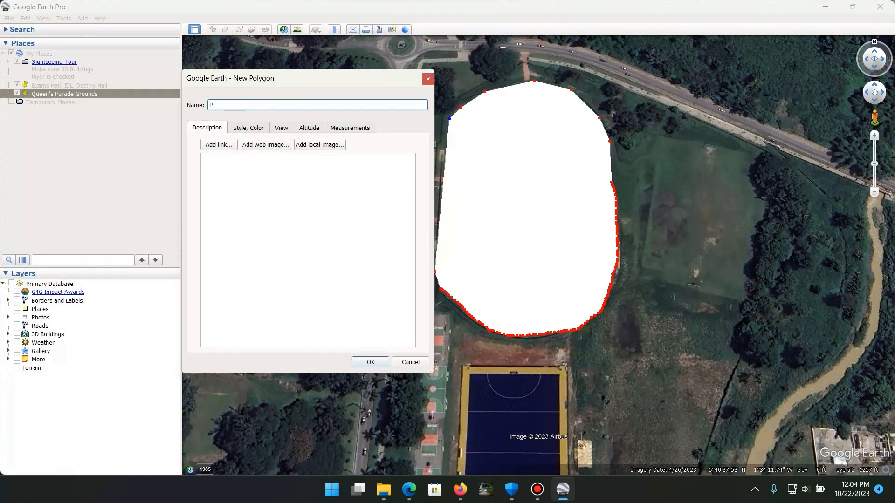
text(aa Joe)
Set the polygon's outline colour to orange #ff5500 and its line width to 2
click(249, 127)
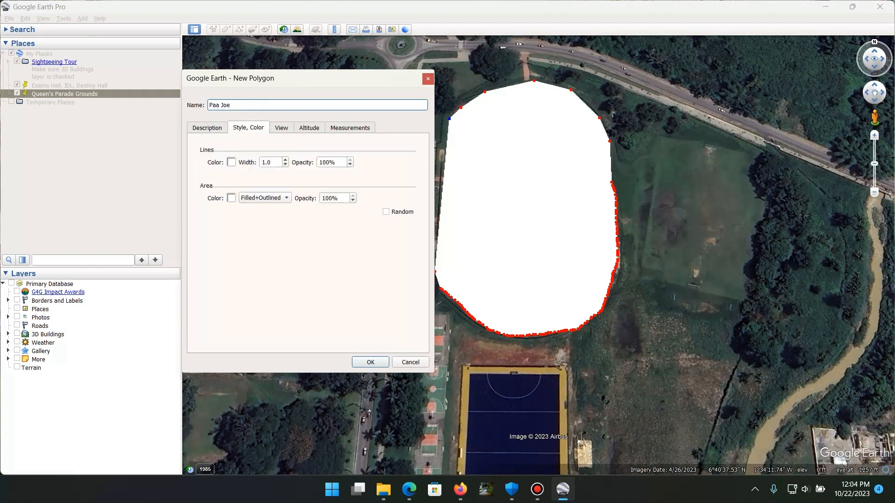
click(231, 162)
click(235, 181)
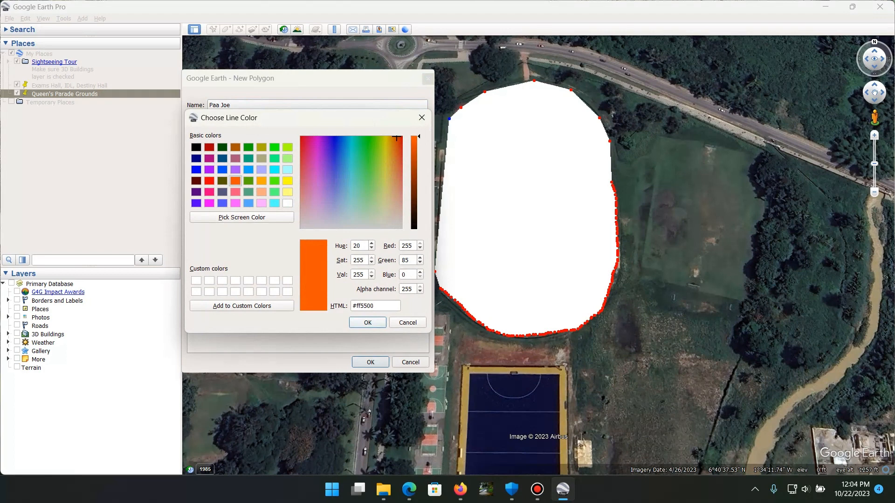
click(368, 323)
drag(271, 162, 261, 162)
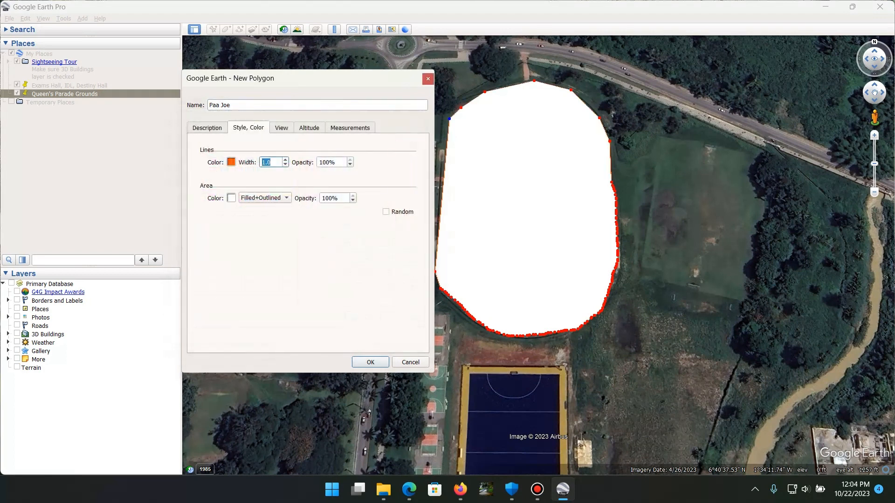
text(2)
Fill the polygon's area with light green, keeping the Filled+Outlined style, and save the polygon
click(265, 198)
click(265, 198)
click(231, 198)
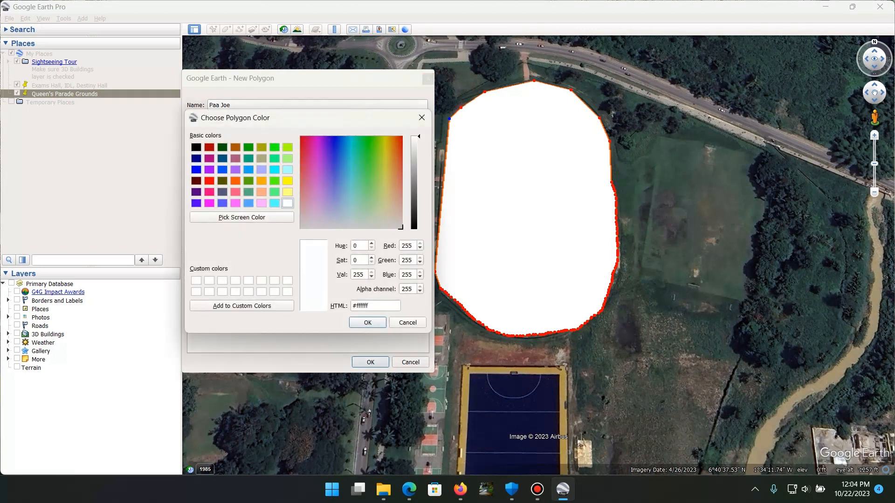
click(275, 181)
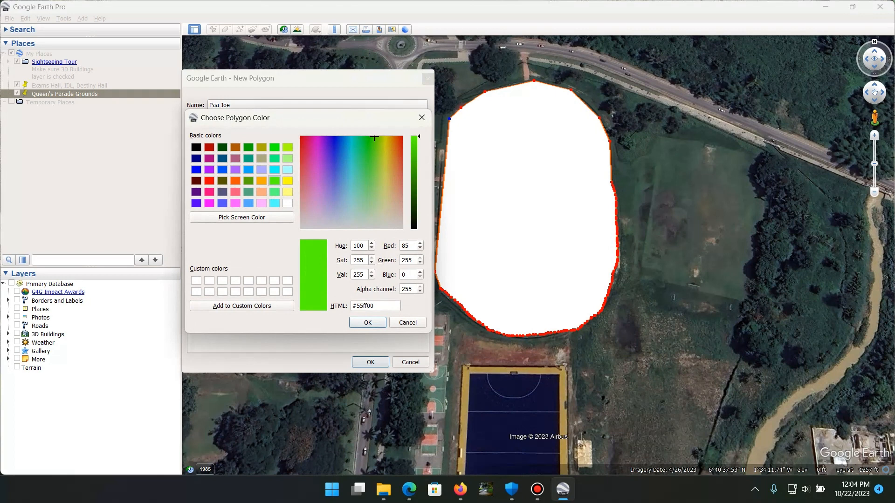
click(274, 192)
click(367, 322)
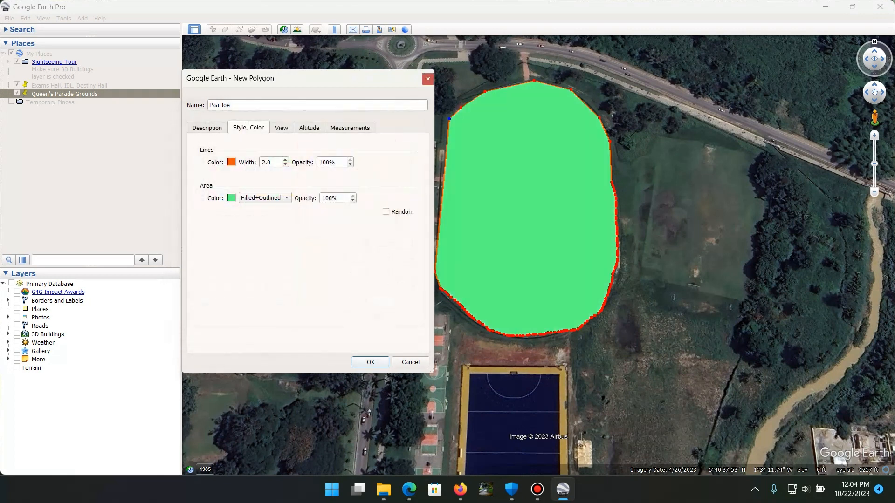
key(Return)
Reopen the properties of the saved Paa Joe polygon and change its fill colour to magenta #aa007f
scroll(479, 204, down, 3)
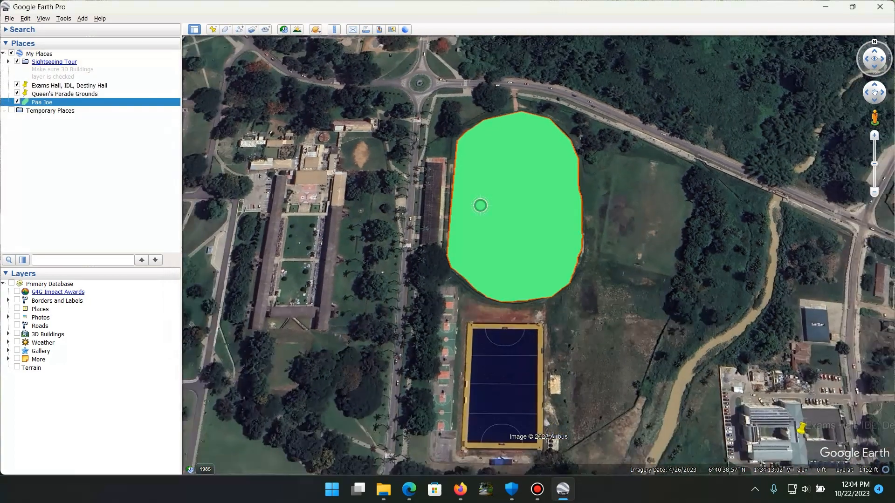
scroll(480, 204, down, 2)
scroll(483, 197, up, 1)
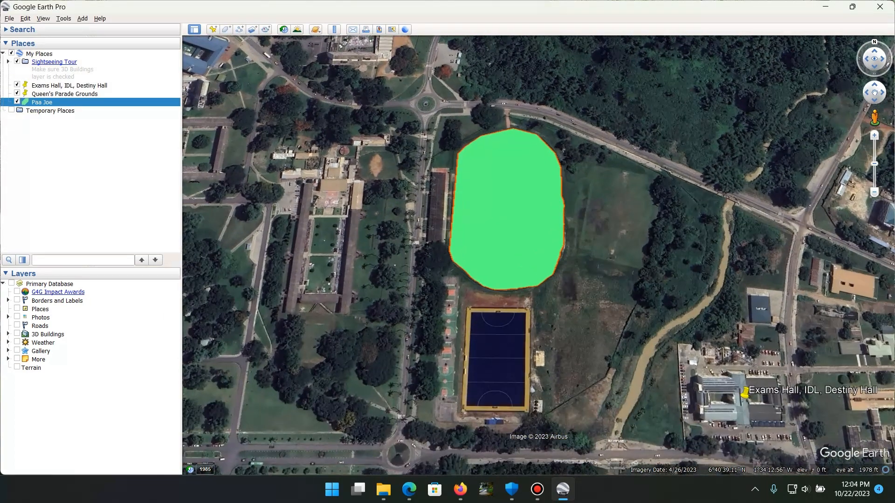
right_click(37, 102)
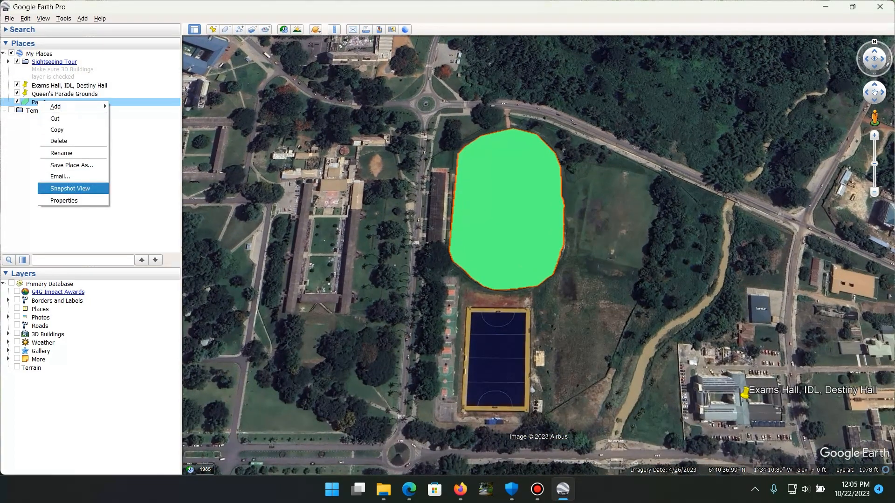
click(64, 200)
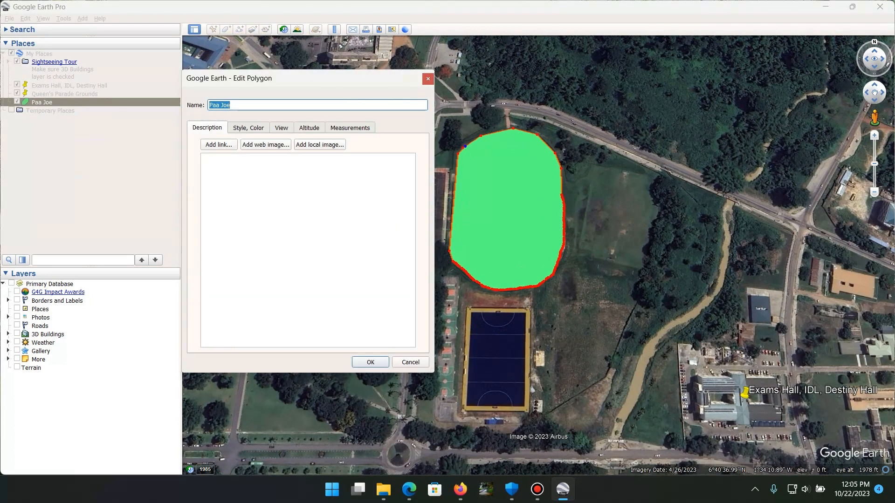
click(249, 128)
click(231, 198)
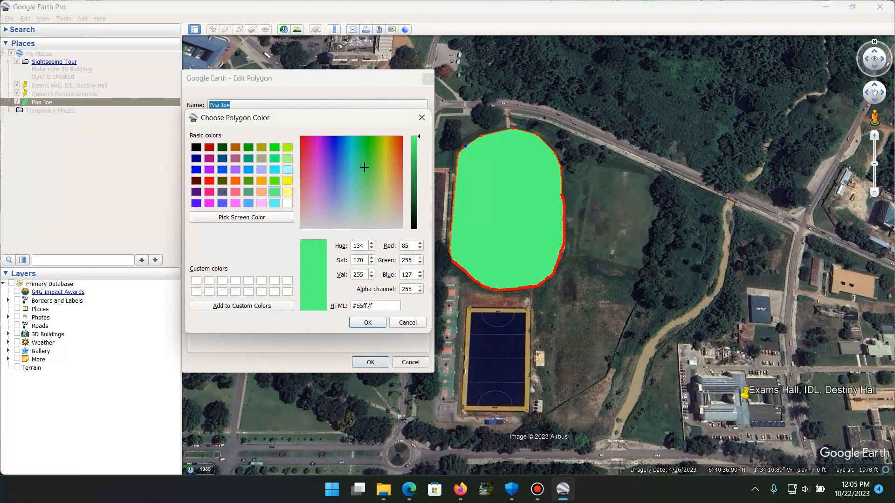
click(209, 158)
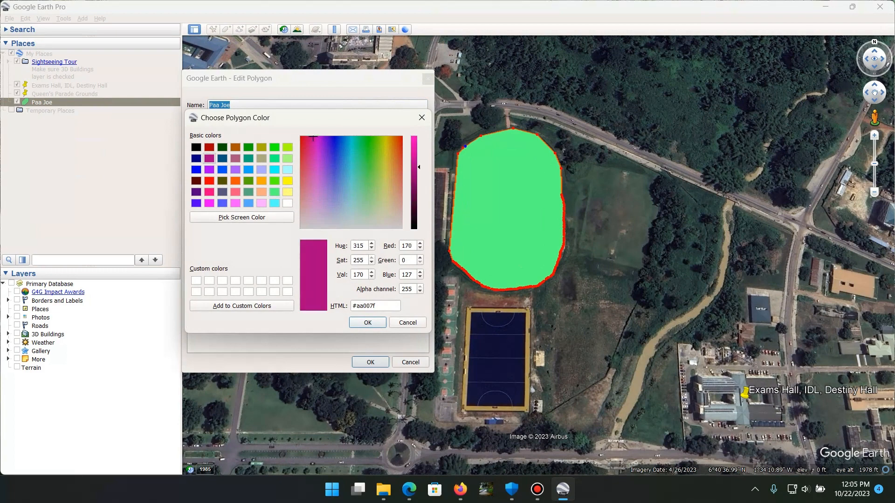
key(Return)
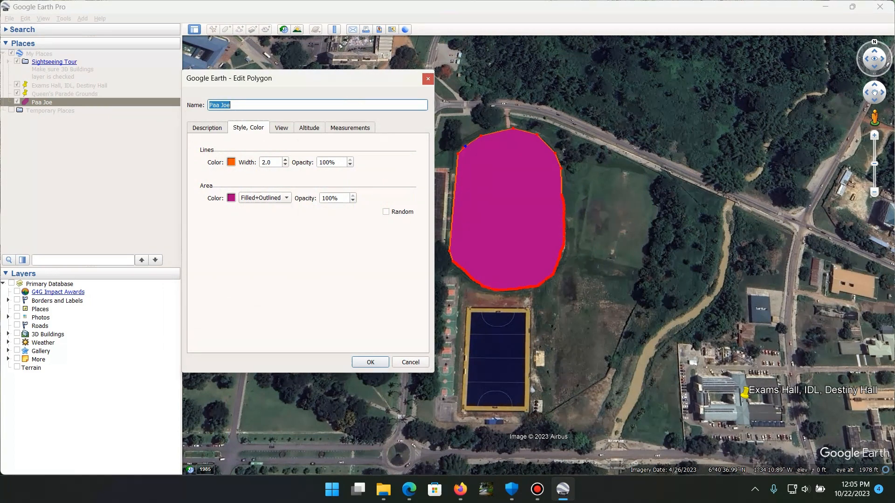
Change the Paa Joe polygon's fill colour to yellow #ffff00, keep the Filled+Outlined style, and save the edit
click(230, 198)
click(288, 181)
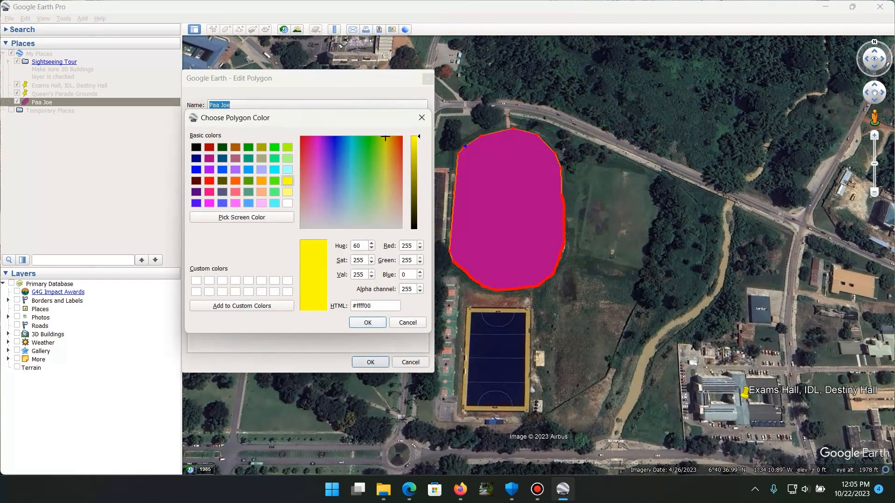
key(Return)
click(265, 198)
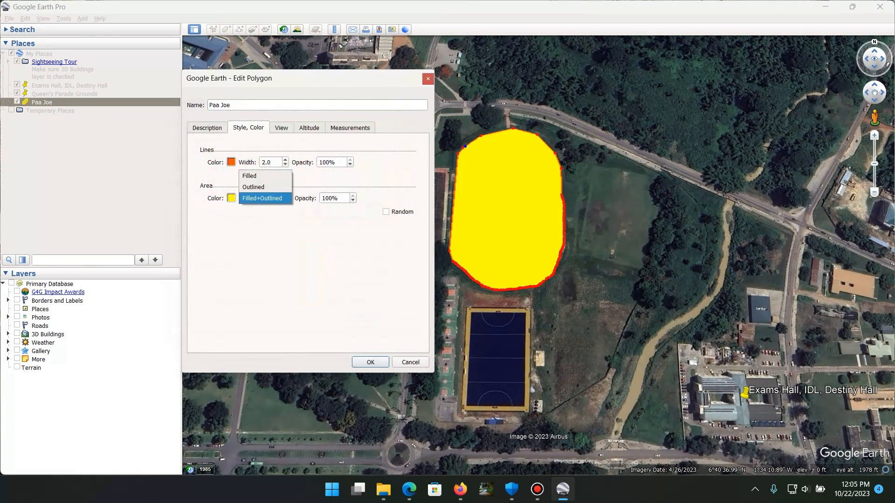
click(265, 199)
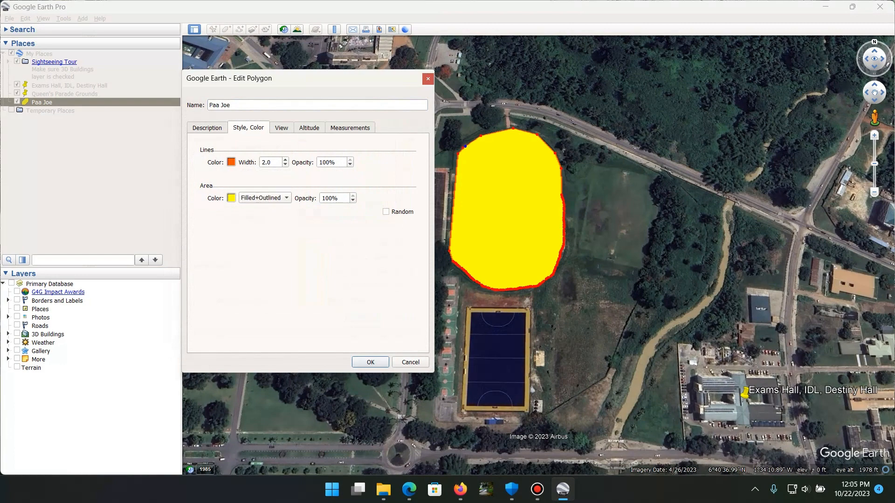
click(231, 198)
click(368, 323)
click(371, 362)
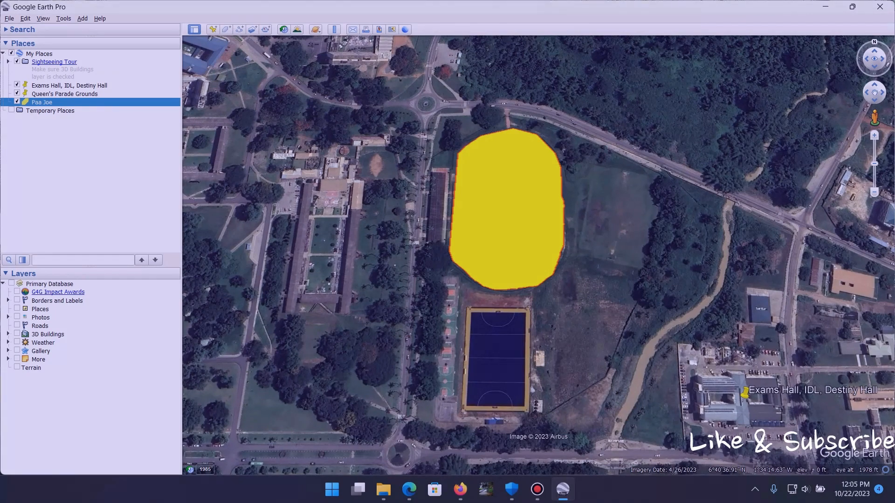
Start a new path at the roundabout northwest of the track and trace it southeast along the road beyond the track
scroll(419, 254, up, 2)
scroll(424, 261, down, 4)
drag(445, 279, 445, 239)
scroll(452, 239, down, 3)
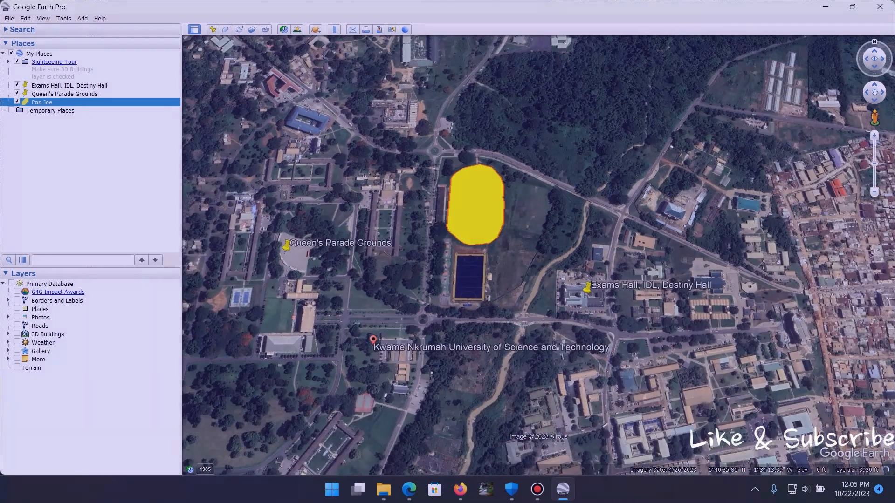
scroll(564, 156, up, 4)
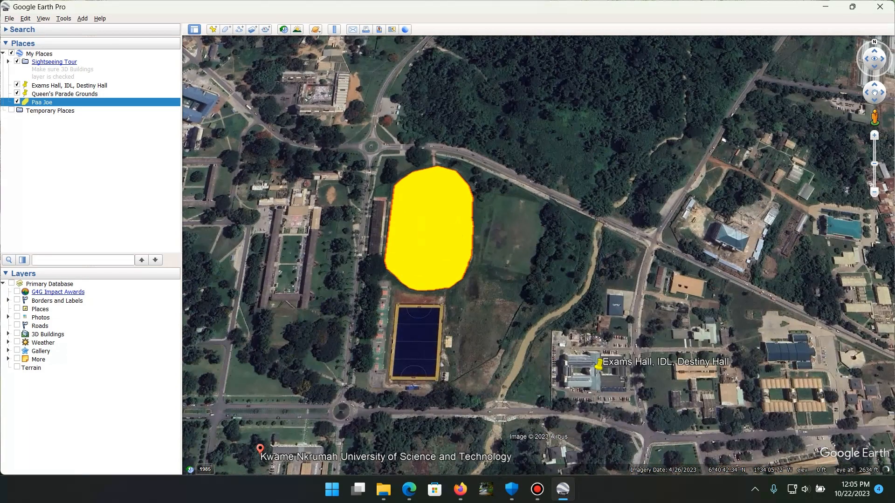
scroll(564, 156, up, 2)
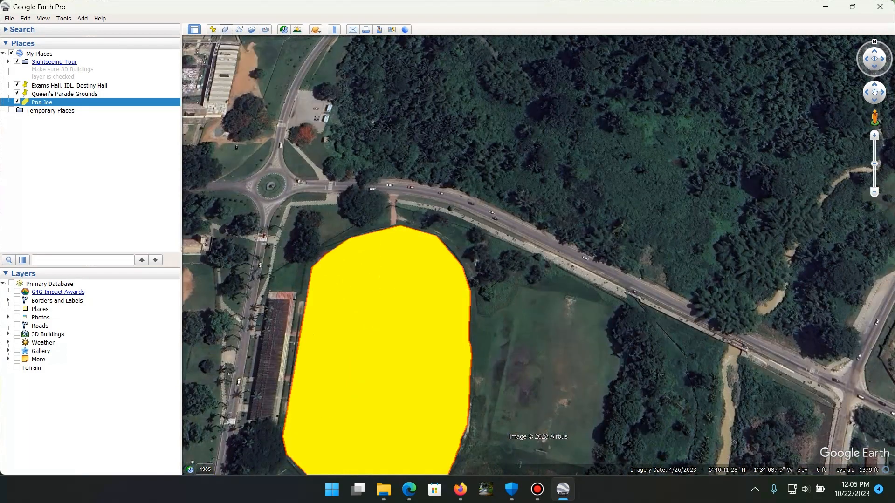
click(239, 29)
drag(303, 78, 89, 86)
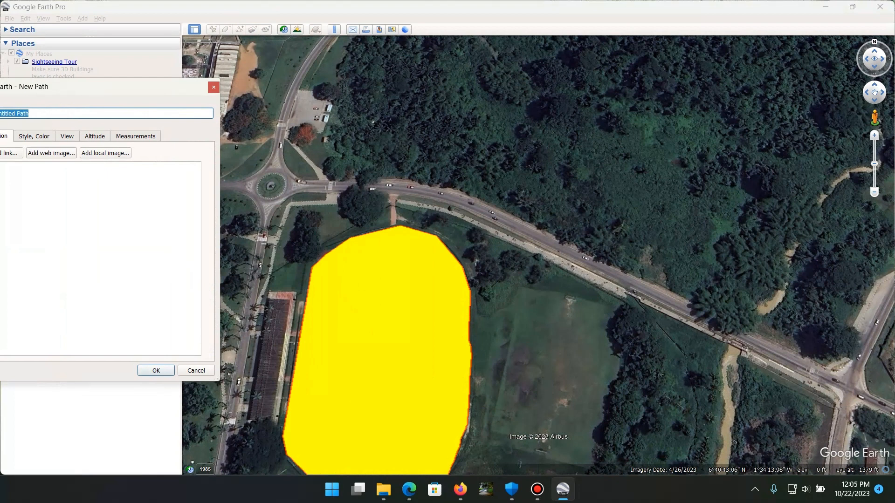
click(304, 185)
click(357, 188)
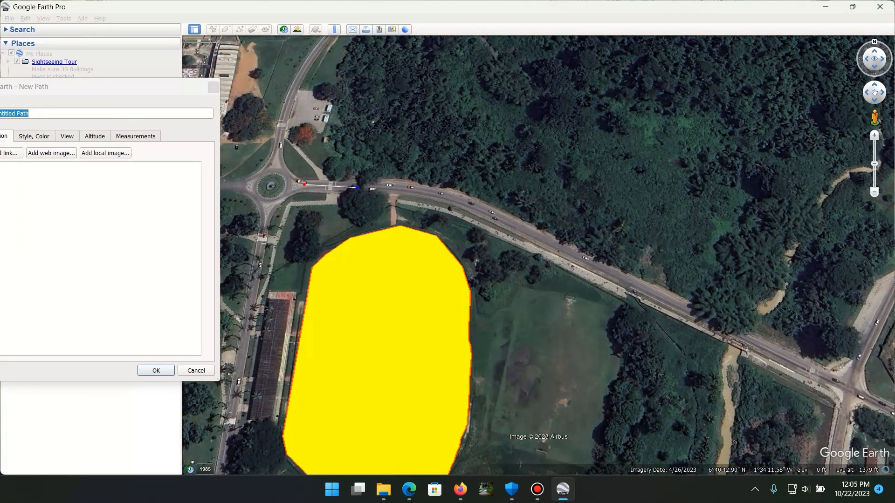
click(405, 189)
click(436, 196)
click(481, 208)
click(514, 224)
click(593, 263)
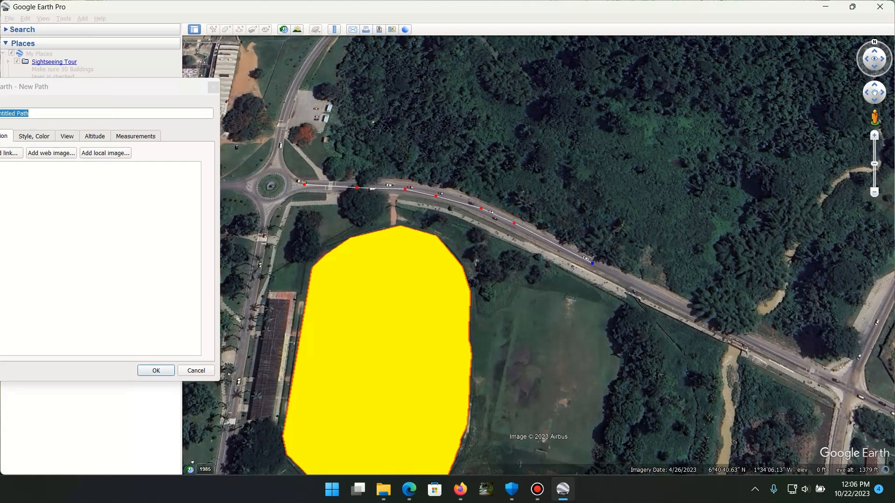
Continue the path along the road across the stream and past the junction to the edge of the view
click(647, 290)
click(779, 355)
click(848, 385)
click(864, 397)
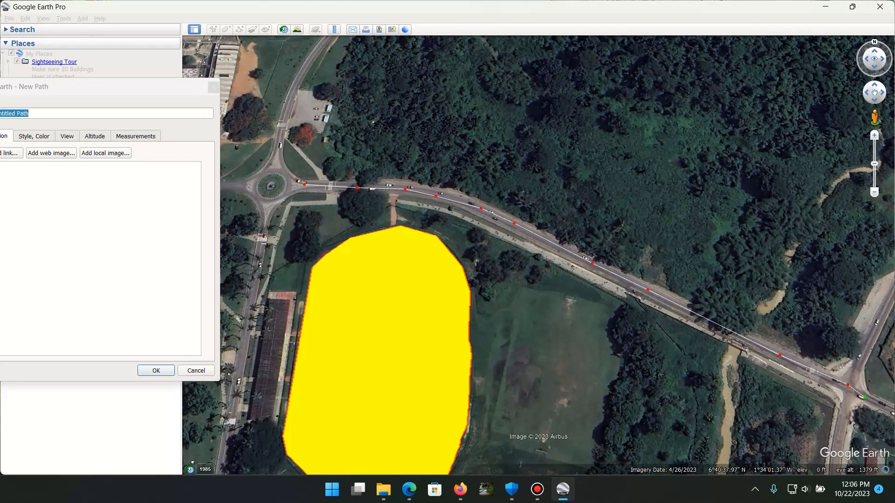
drag(865, 398, 894, 412)
click(122, 87)
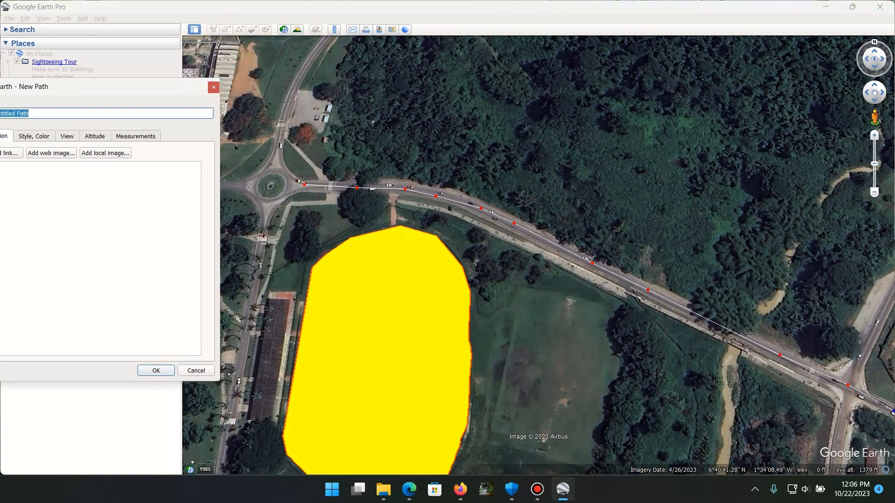
Name the new path "Road" and save it
drag(103, 91, 315, 59)
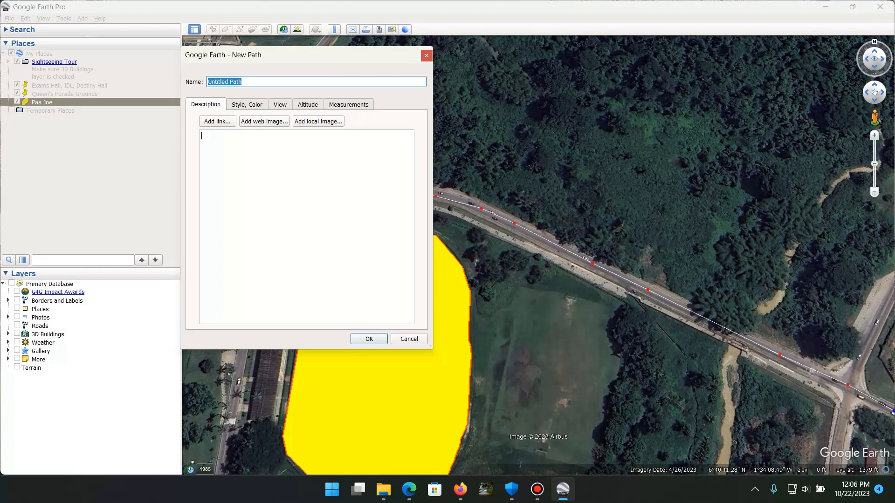
text(Road)
key(Return)
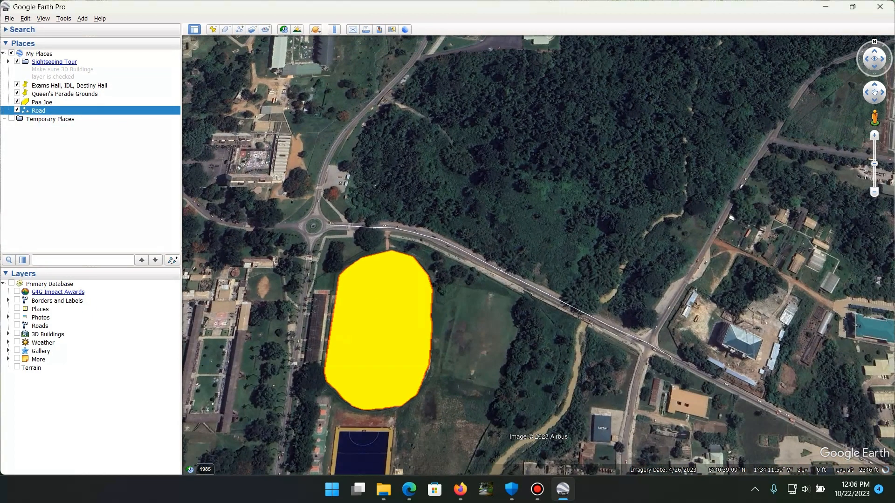
Open the properties of the Road path and set its line colour to red
drag(462, 338, 449, 216)
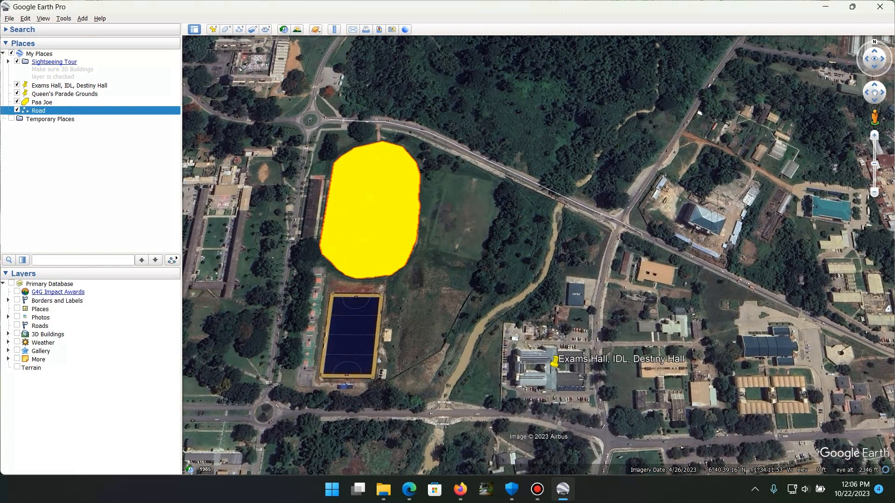
right_click(56, 112)
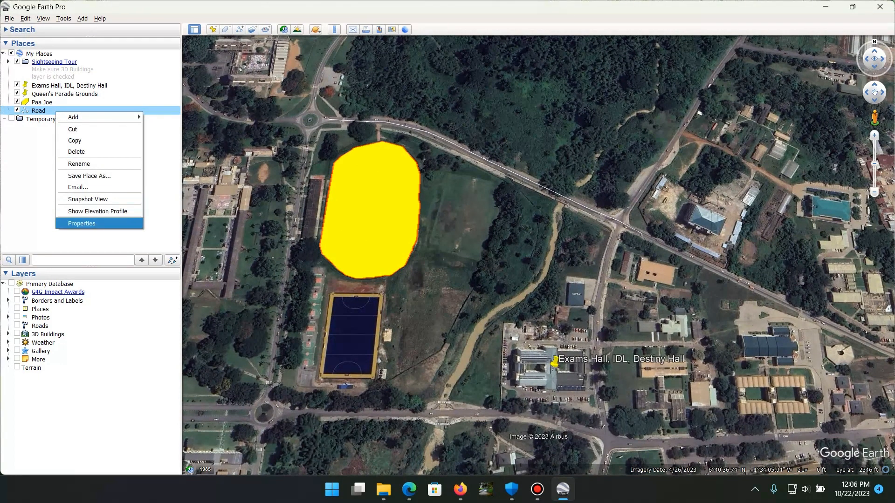
click(82, 224)
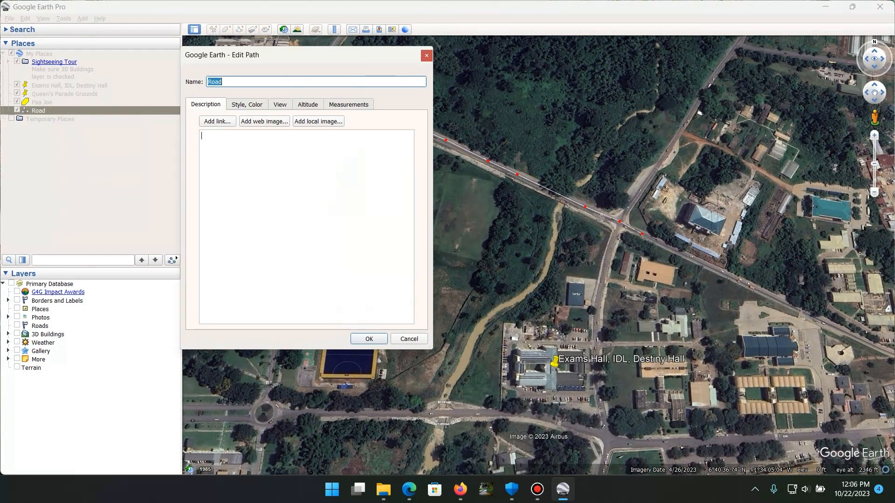
click(247, 104)
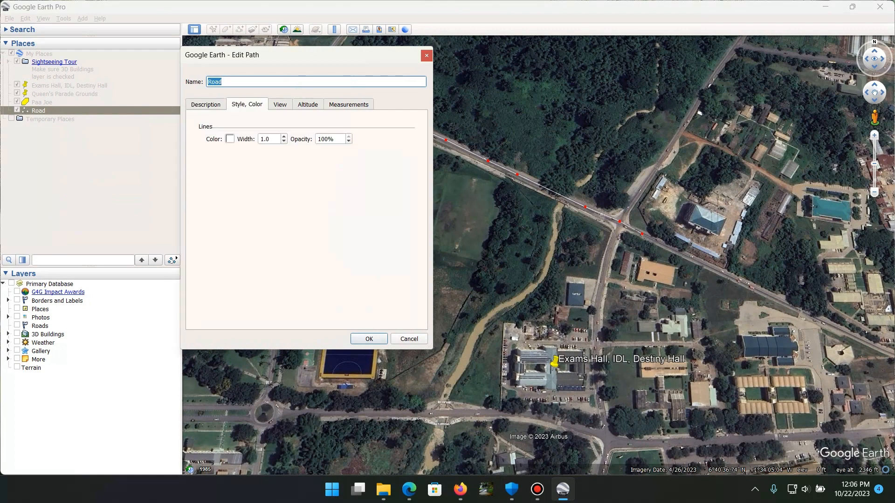
click(230, 139)
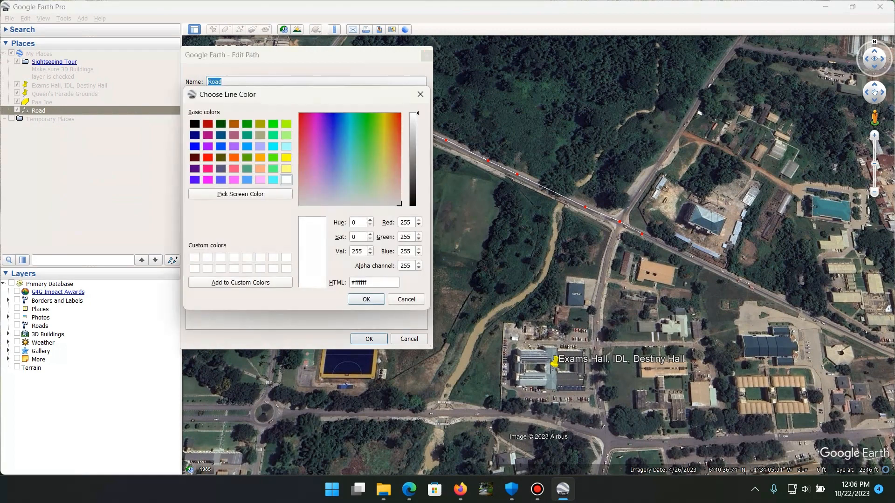
click(207, 157)
click(366, 299)
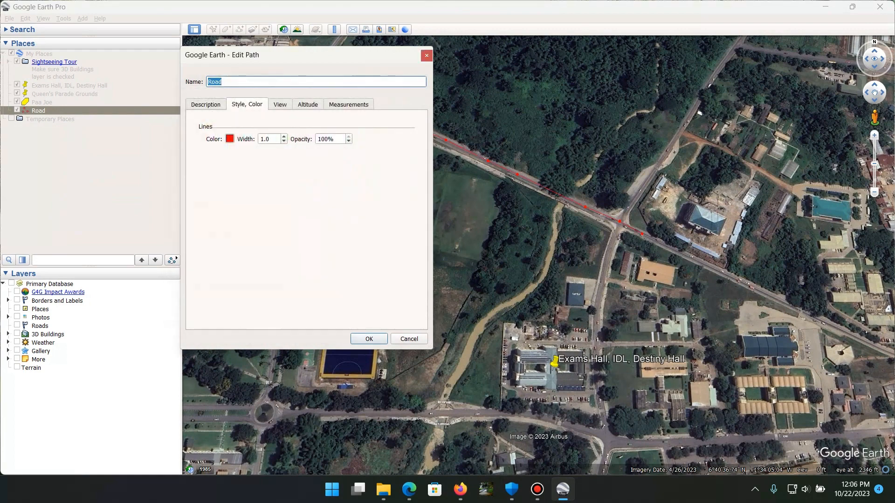
Set the Road path's line width to 5 and save the path's properties
double_click(267, 139)
text(5)
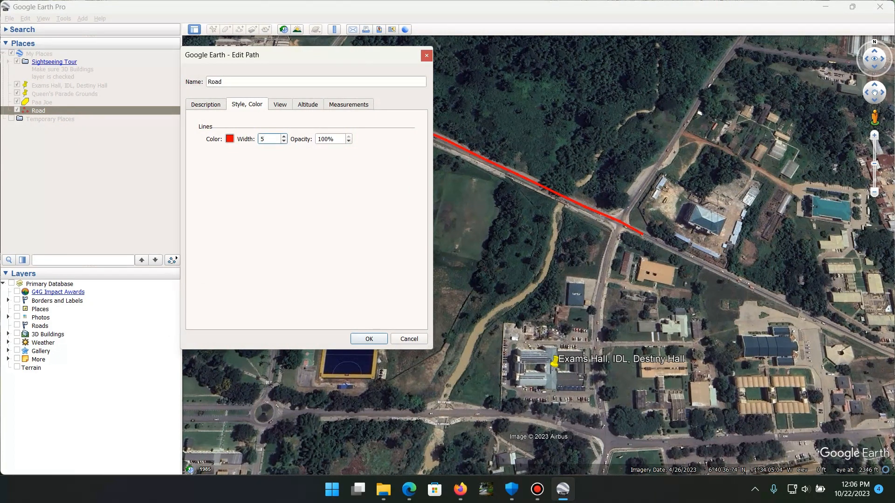
key(Return)
Open the ruler for line measurement and set its length unit to Meters
scroll(384, 248, up, 2)
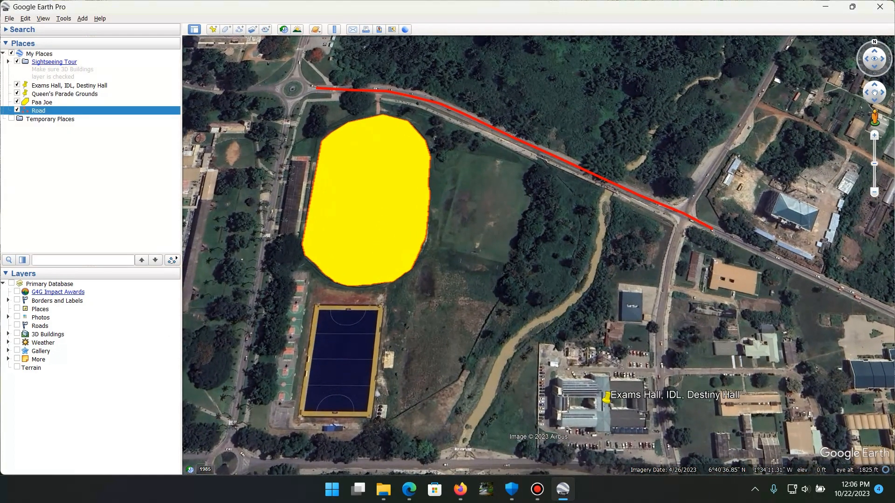
scroll(383, 248, down, 2)
drag(383, 248, 448, 238)
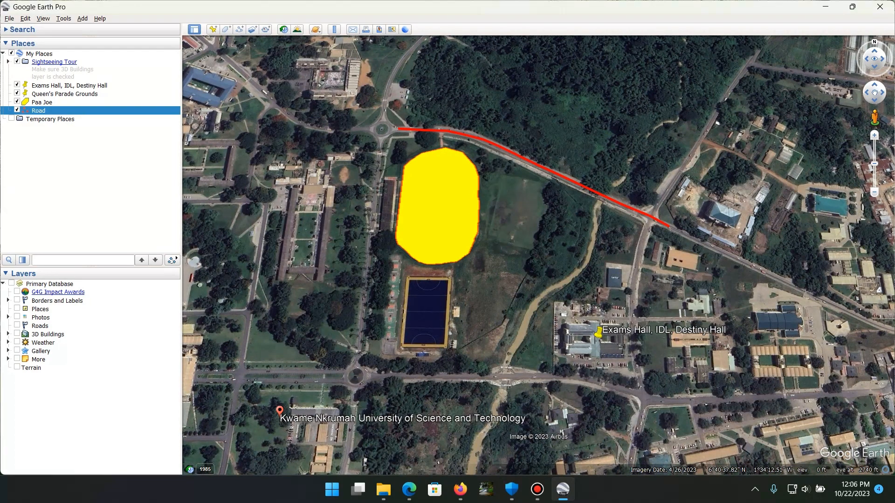
drag(425, 222, 476, 223)
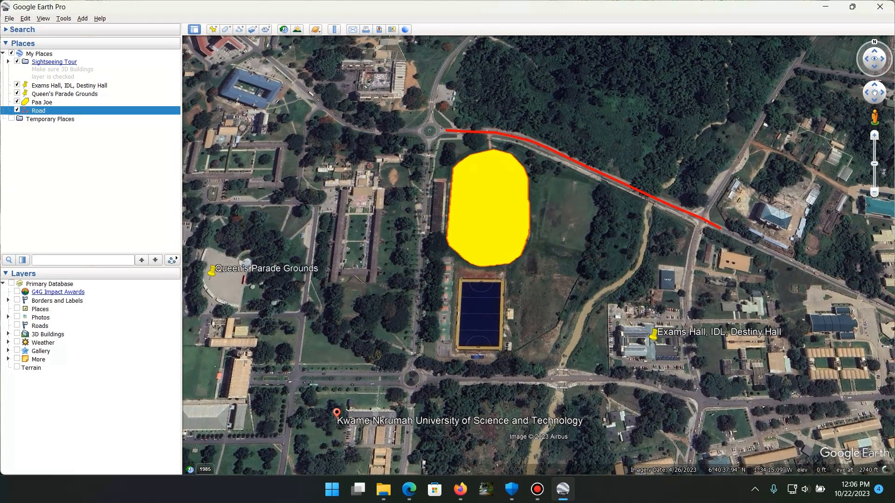
scroll(424, 212, down, 3)
scroll(424, 212, up, 1)
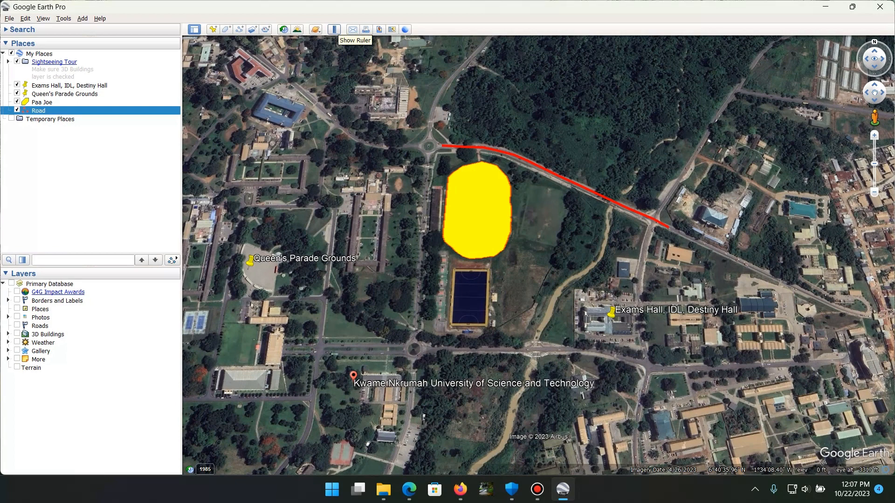
click(335, 30)
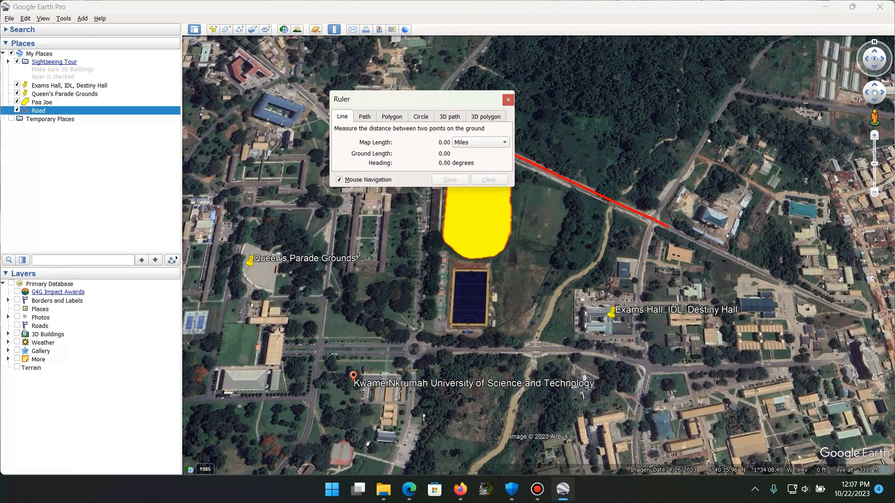
click(480, 143)
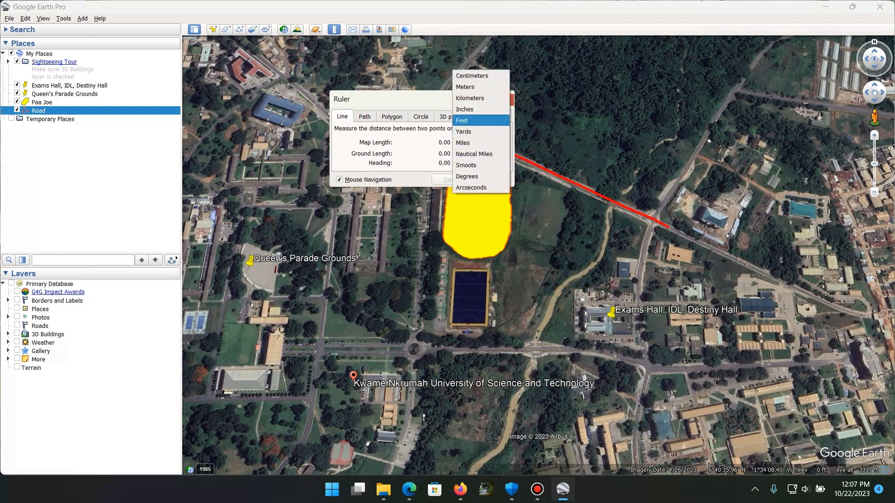
key(Return)
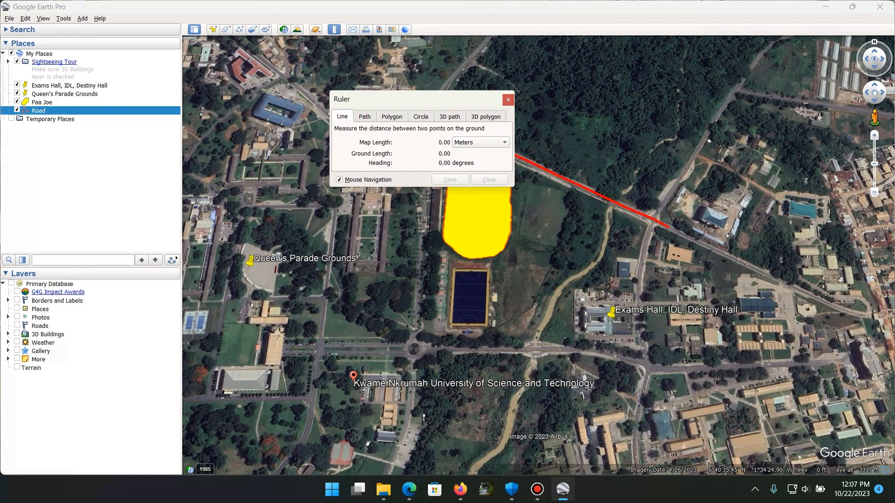
Measure the straight-line distance from Queen's Parade Grounds to Exams Hall, IDL, Destiny Hall and clear the measurement
click(248, 267)
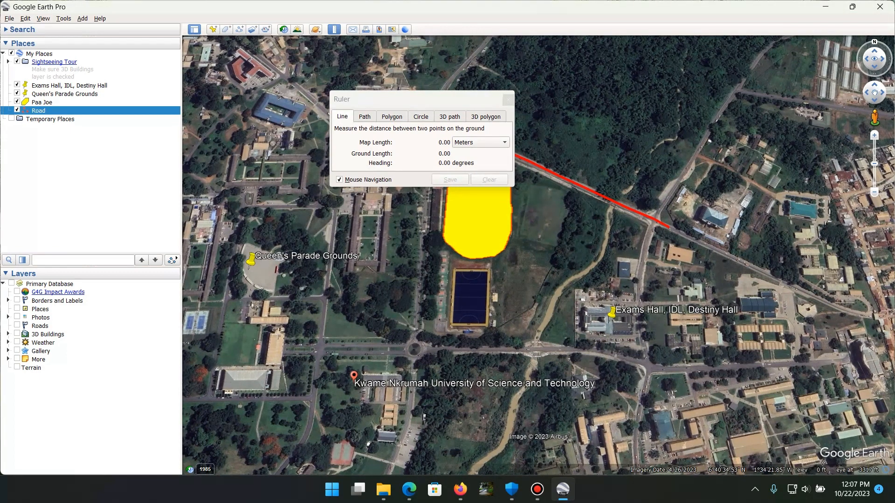
click(250, 268)
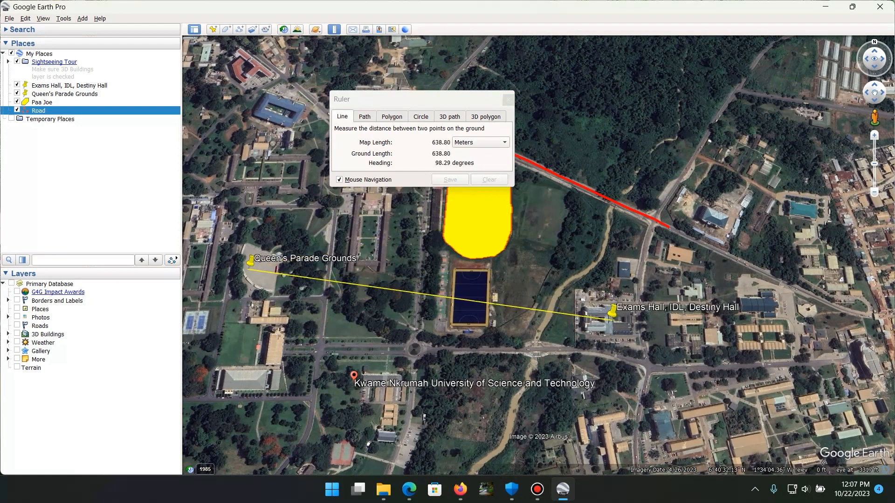
click(612, 321)
drag(410, 100, 632, 70)
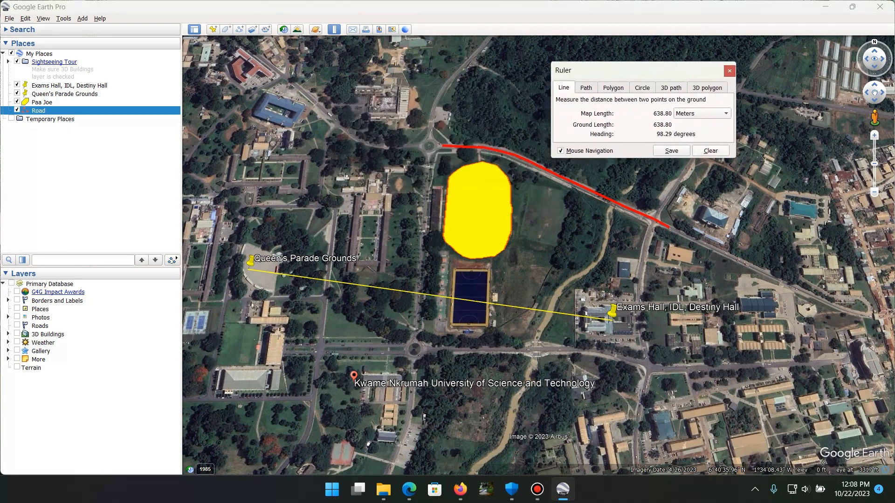
click(711, 151)
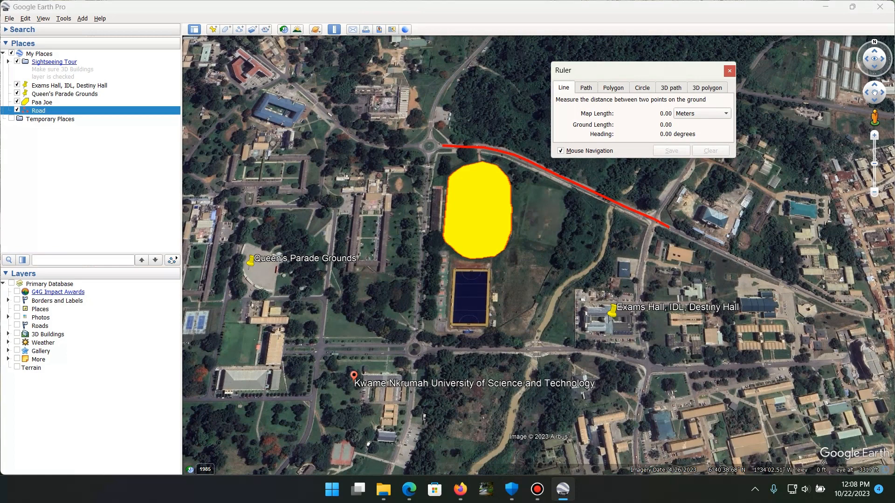
Measure the length of the red Road path by tracing it with the ruler's path mode, and clear the measurement
click(586, 88)
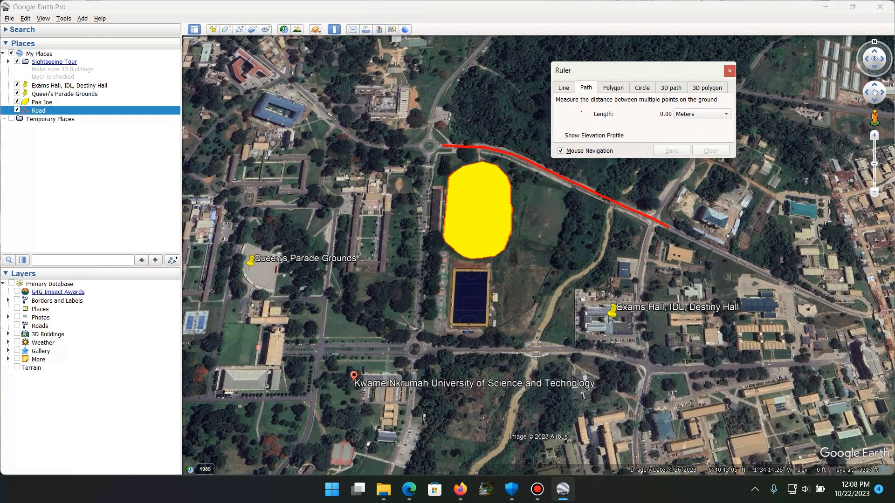
click(443, 146)
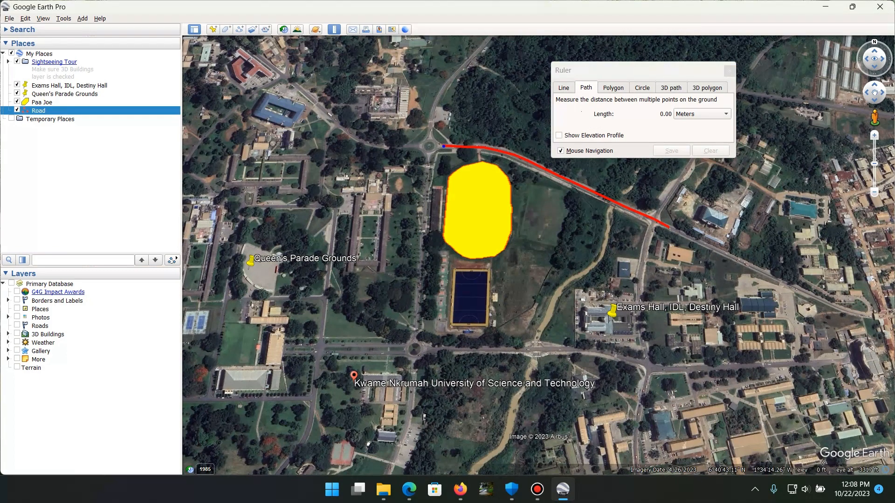
click(480, 147)
click(510, 155)
drag(511, 156, 511, 153)
click(524, 159)
click(668, 227)
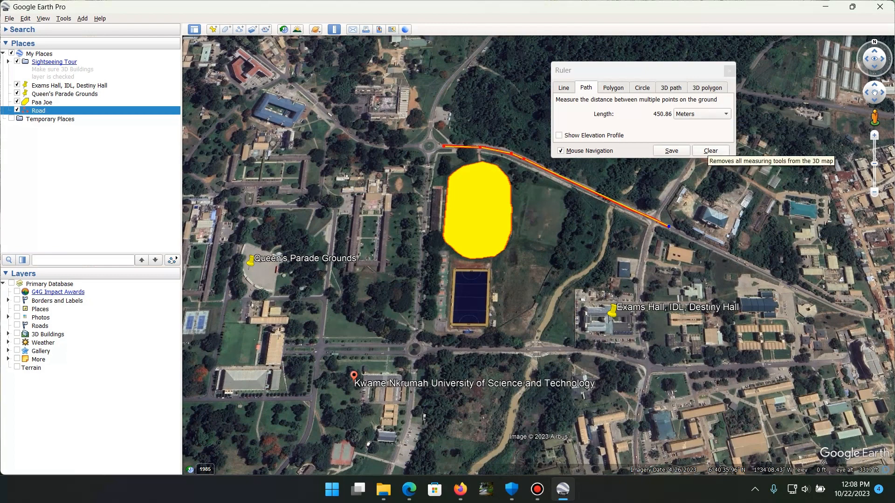
click(710, 150)
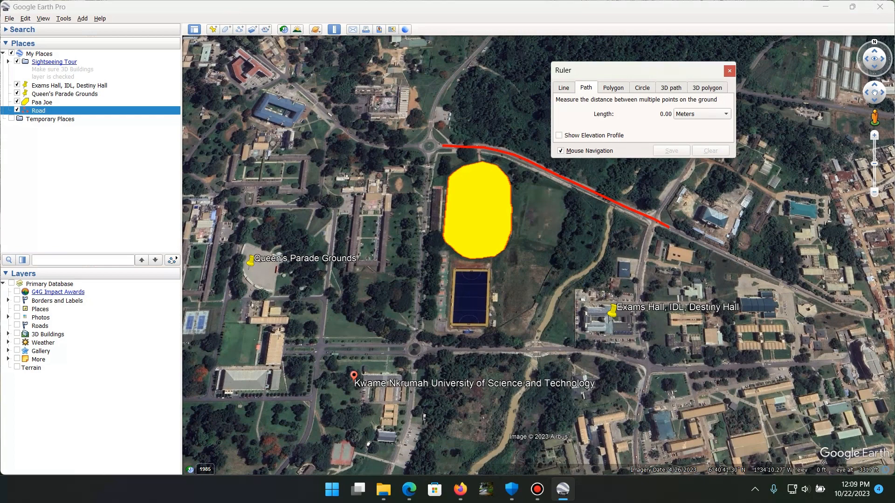
Start a ruler polygon at the southwest of the yellow track area and trace it around the north end to the southeast side
click(613, 88)
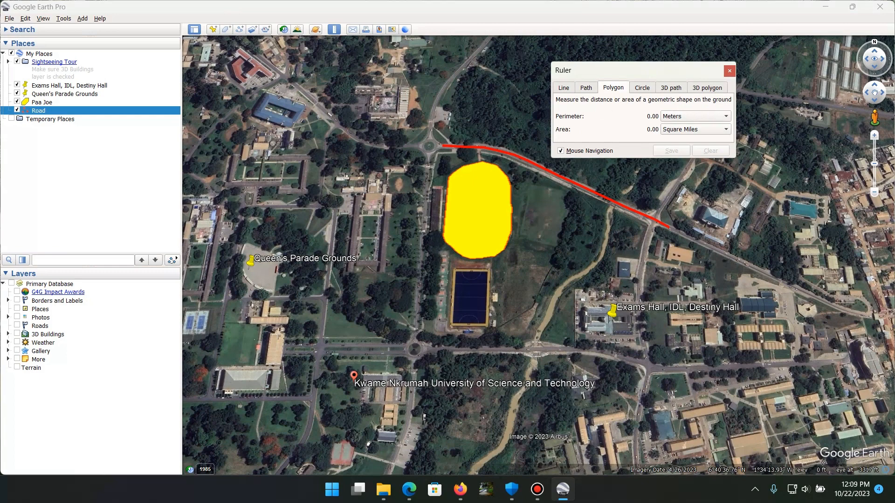
click(443, 242)
click(441, 239)
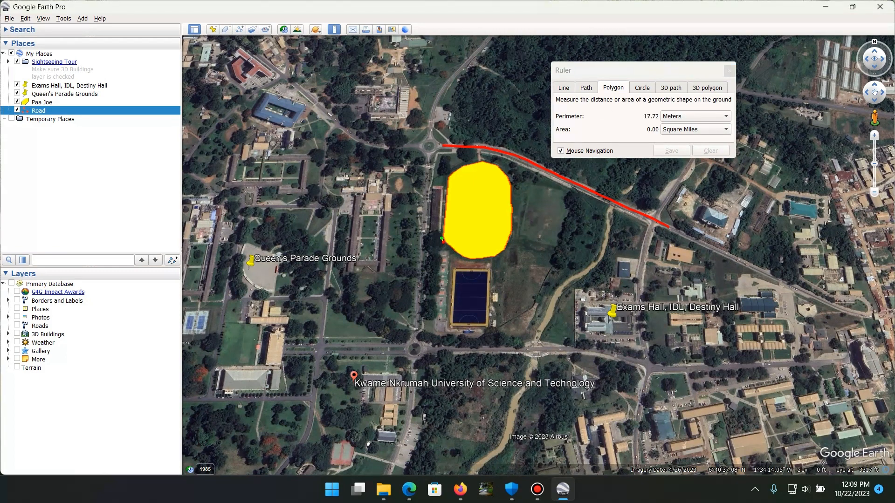
click(448, 179)
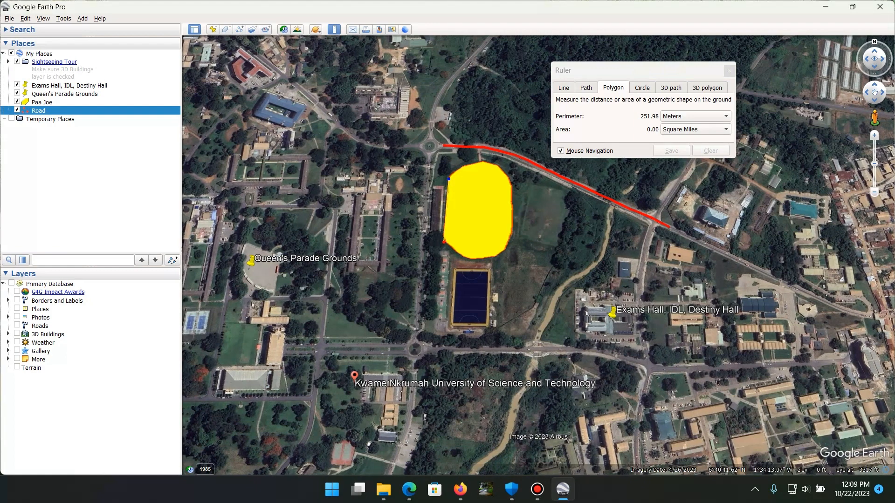
click(464, 167)
click(484, 162)
click(501, 166)
click(512, 183)
click(513, 234)
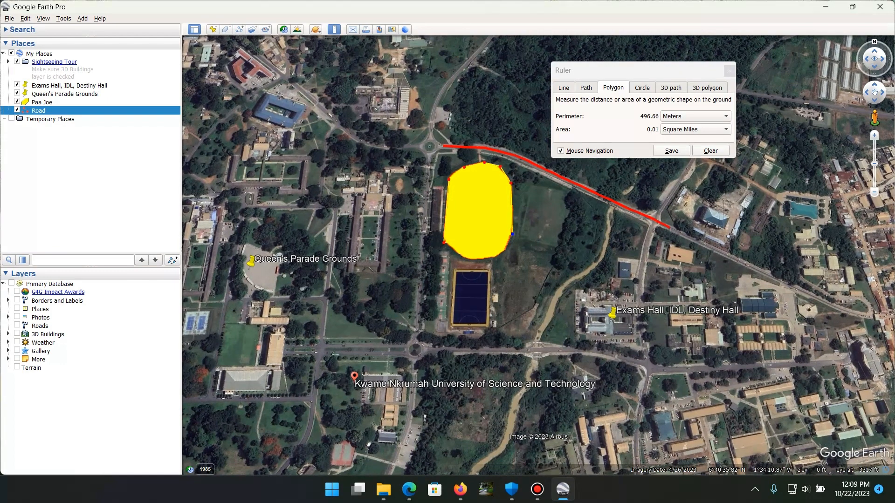
Continue the ruler polygon around the track's south end back to its starting corner
click(506, 253)
drag(505, 253, 503, 253)
click(489, 259)
click(476, 261)
click(467, 260)
drag(476, 261, 475, 259)
click(447, 245)
drag(448, 245, 447, 244)
Read the traced polygon's area in Square Meters and in Square Kilometers, and close the ruler
click(694, 130)
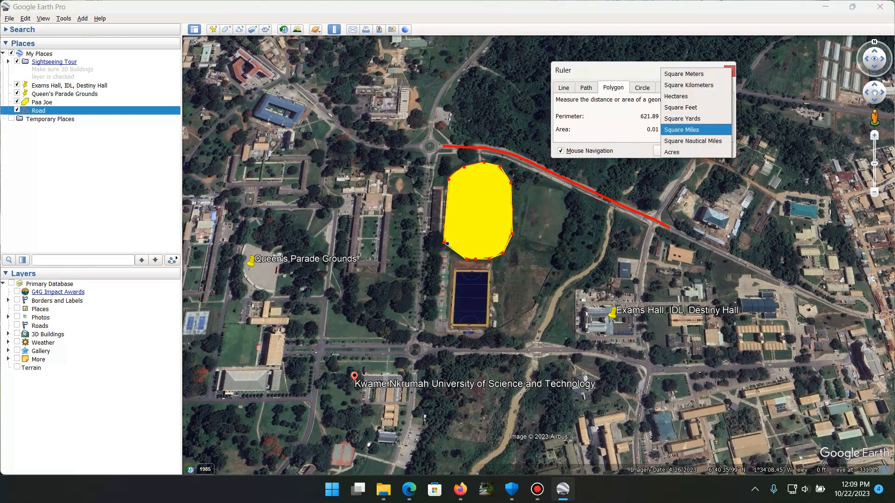
key(Up)
key(Up)
key(Up)
key(Up)
key(Up)
key(Return)
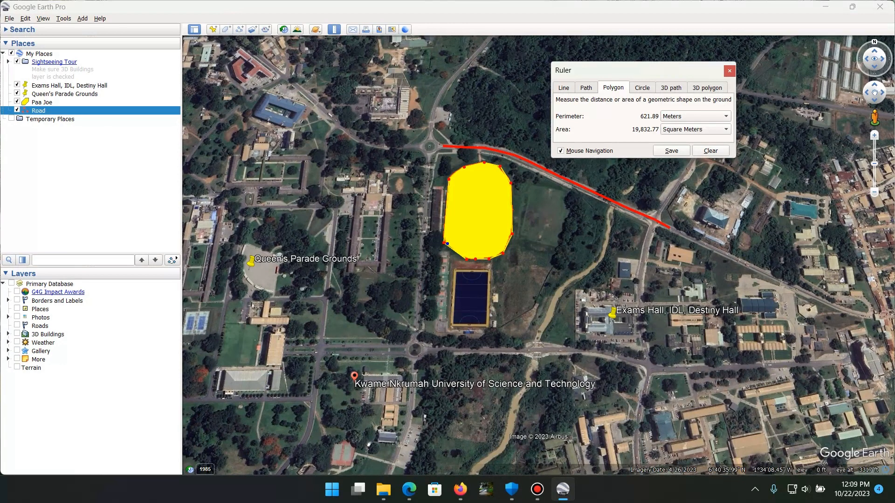
click(695, 130)
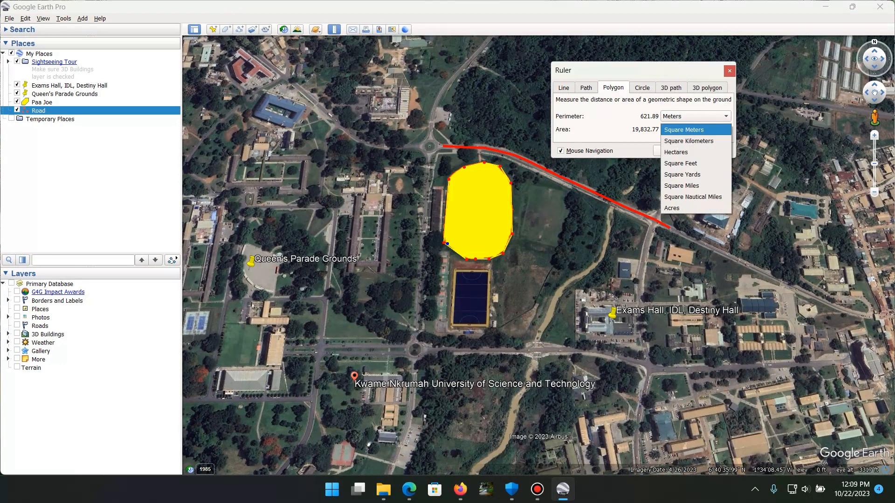
key(Return)
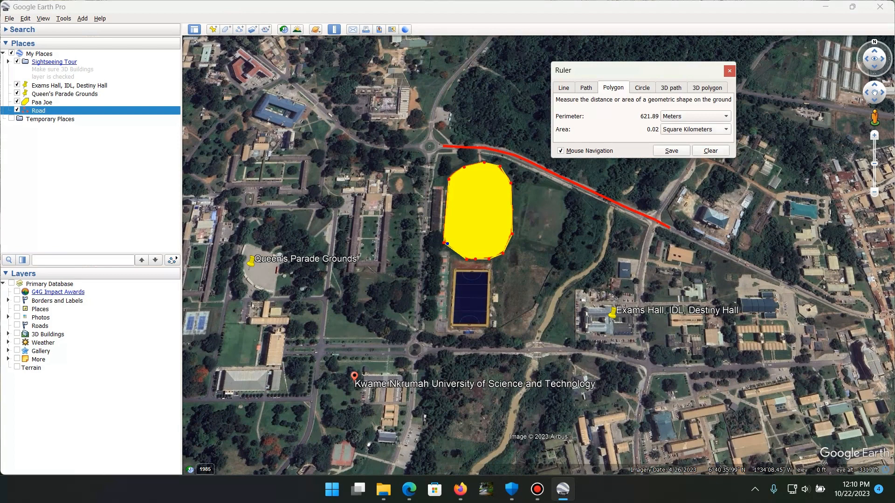
click(730, 71)
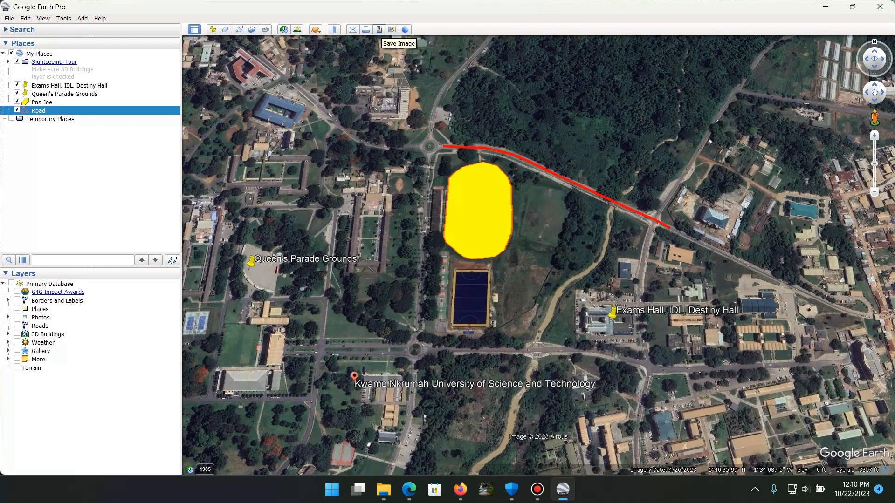
Open the map image layout for saving and review its map options
click(379, 30)
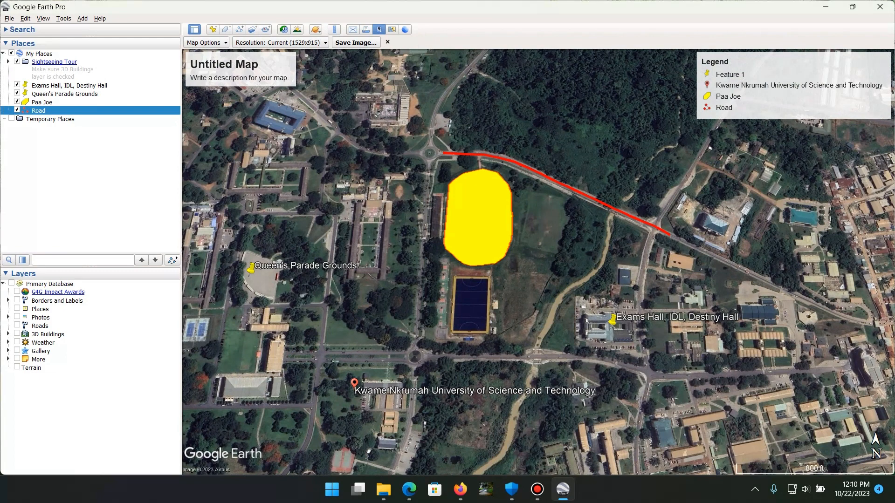
click(206, 43)
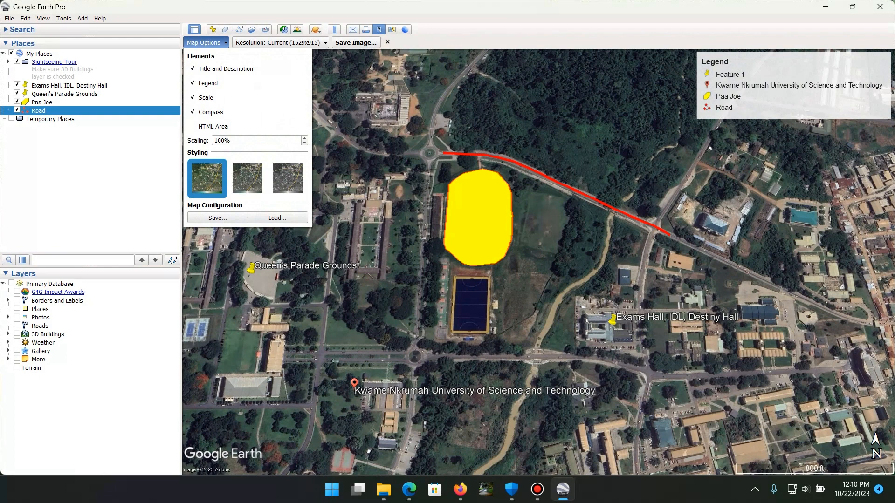
key(Escape)
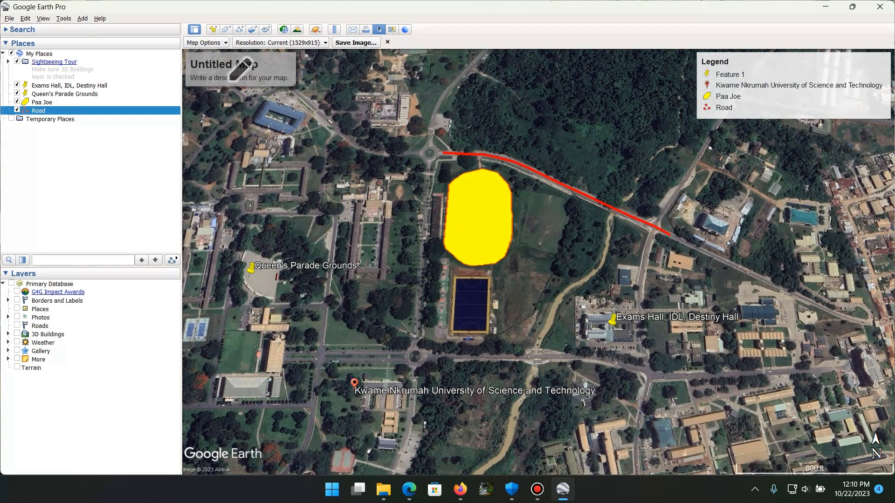
Set the map's title to "A trial Map of KNUST, Kumasi Showing A&B"
click(243, 69)
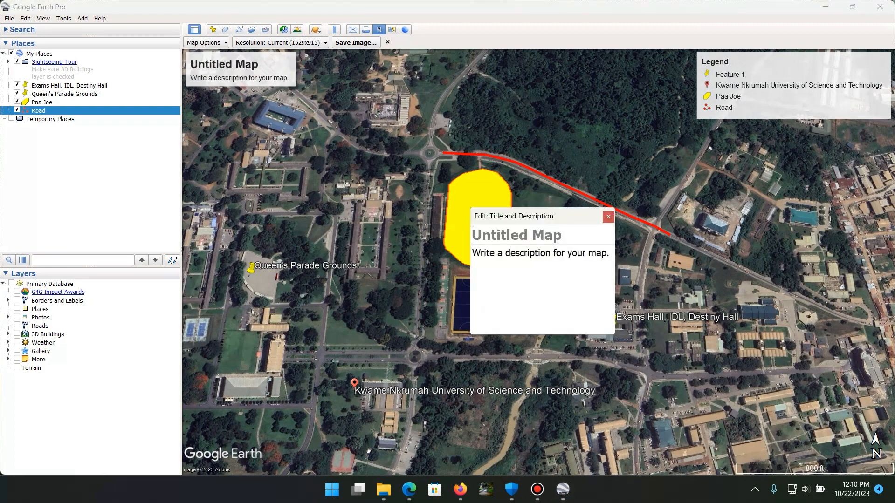
text(A trial Ma)
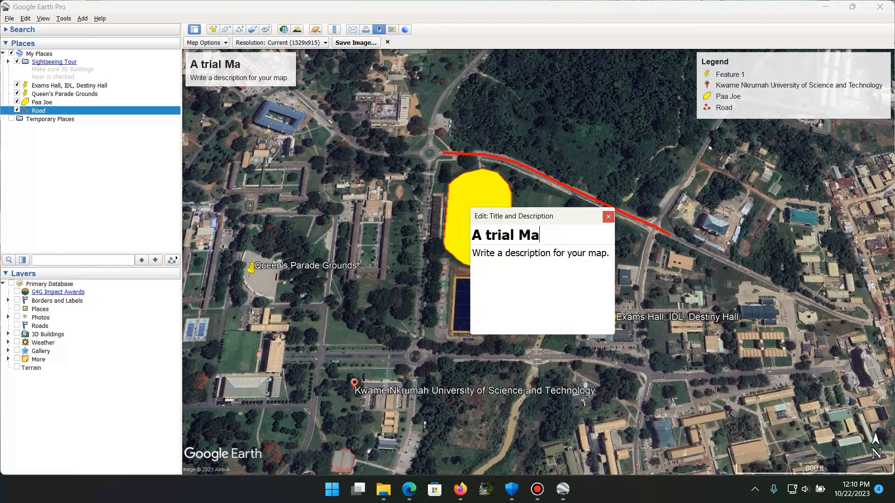
text(p of US)
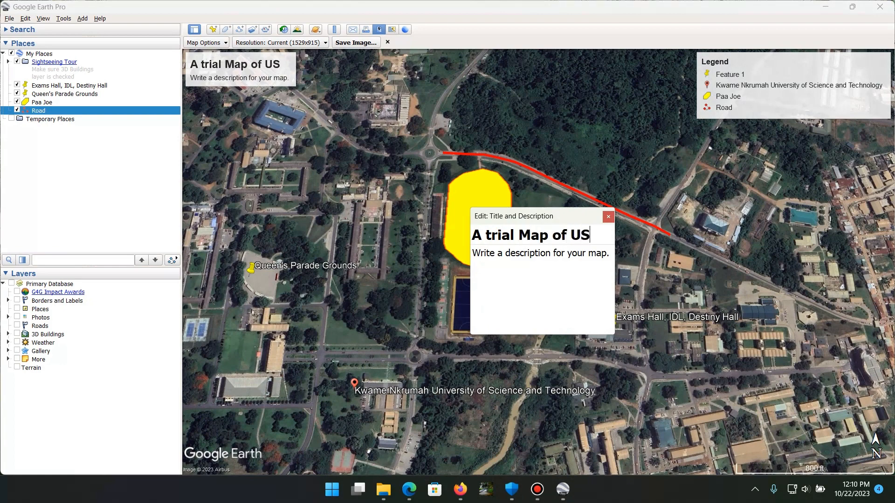
text(T, K)
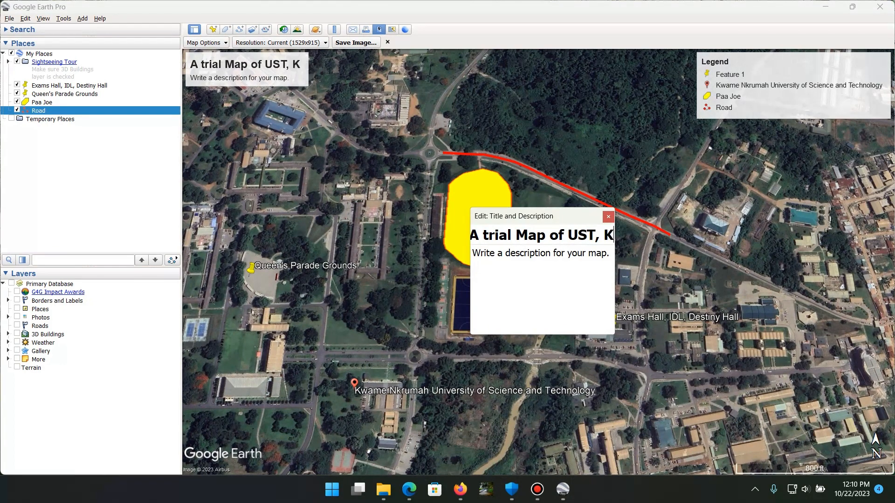
text(usma)
key(BackSpace)
key(BackSpace)
key(BackSpace)
key(BackSpace)
key(BackSpace)
key(BackSpace)
key(BackSpace)
key(BackSpace)
key(BackSpace)
key(BackSpace)
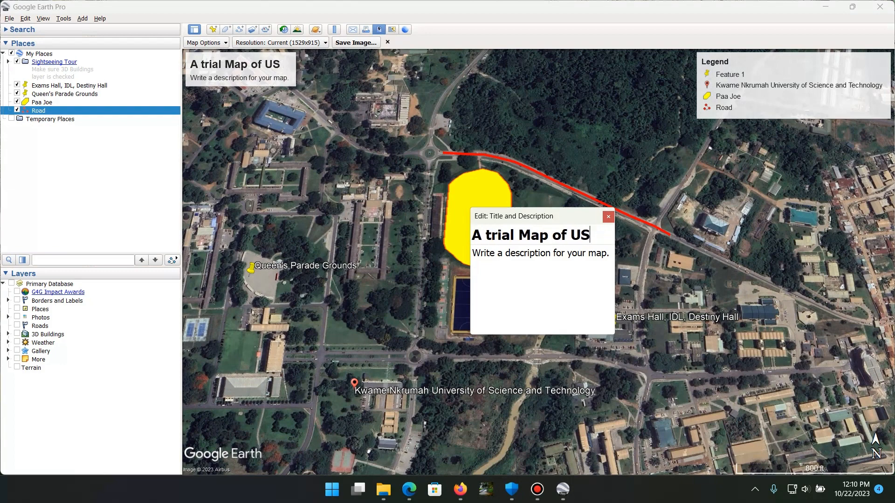
text(K)
key(BackSpace)
text(U)
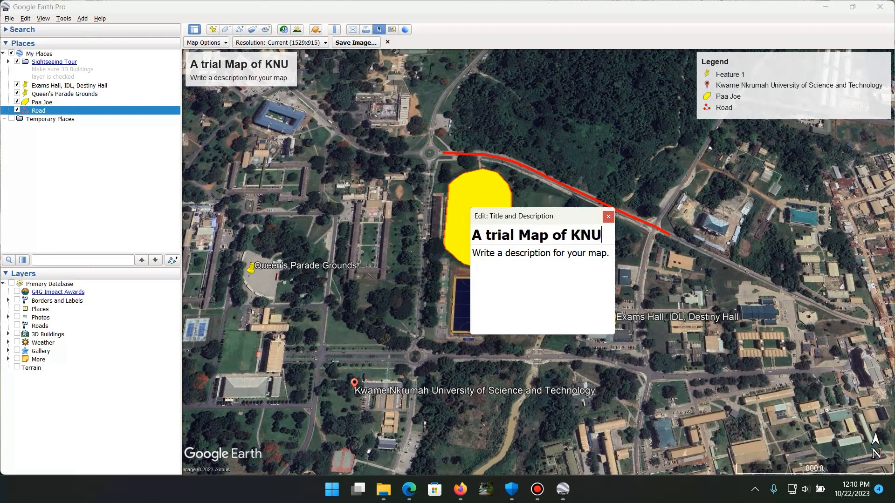
text(ST,)
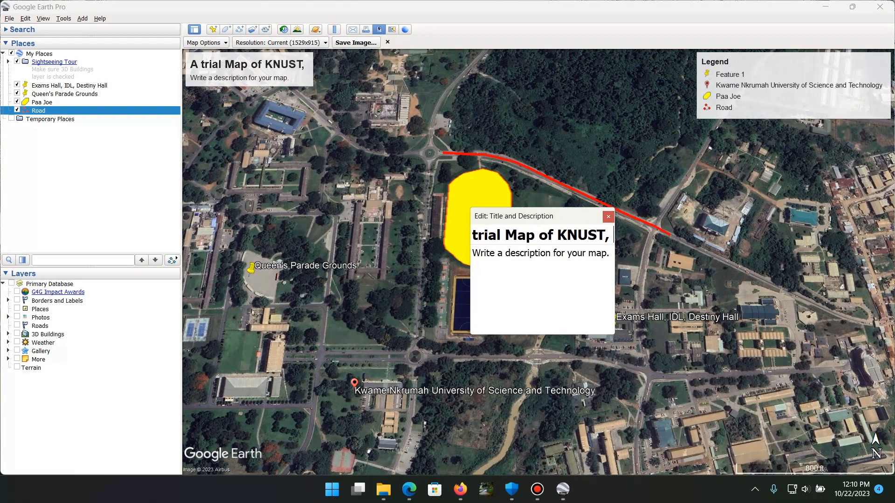
text( Kumasi)
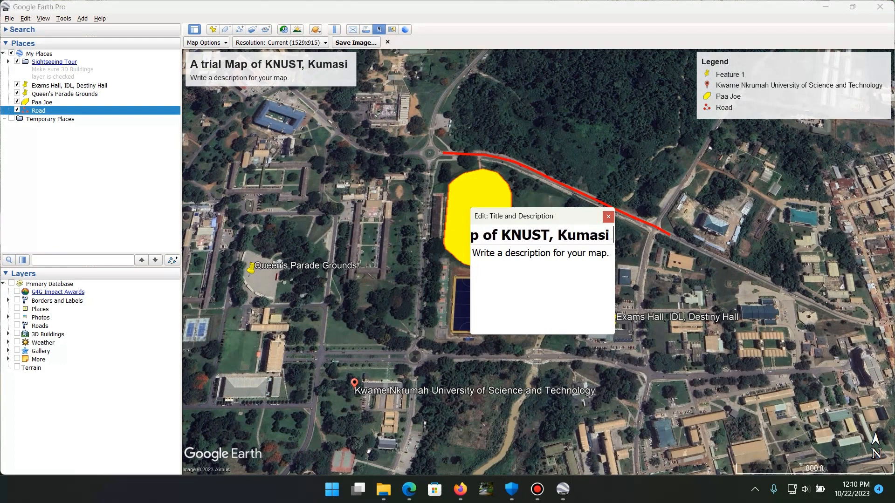
text( Stou)
key(BackSpace)
key(BackSpace)
key(BackSpace)
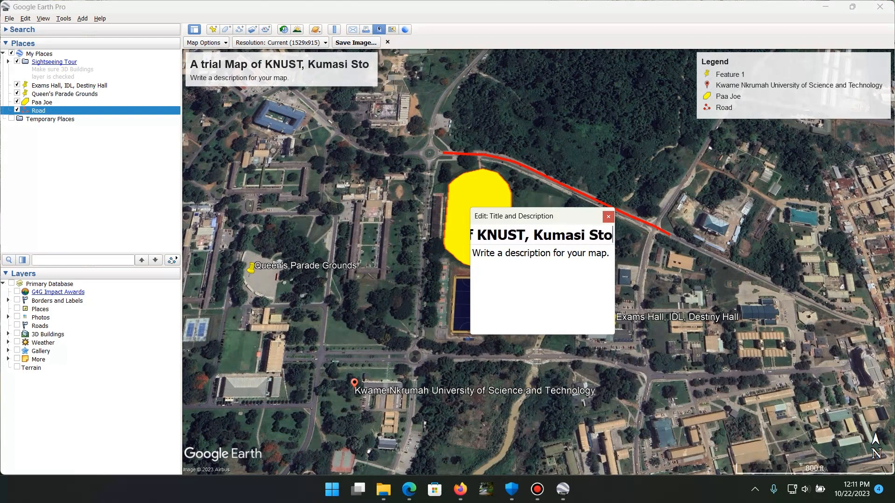
text(howu)
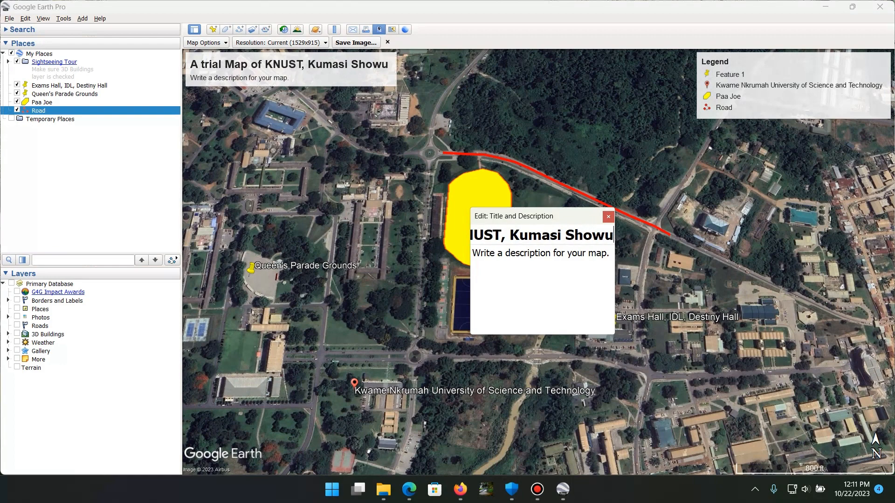
key(BackSpace)
text(ng)
key(BackSpace)
key(BackSpace)
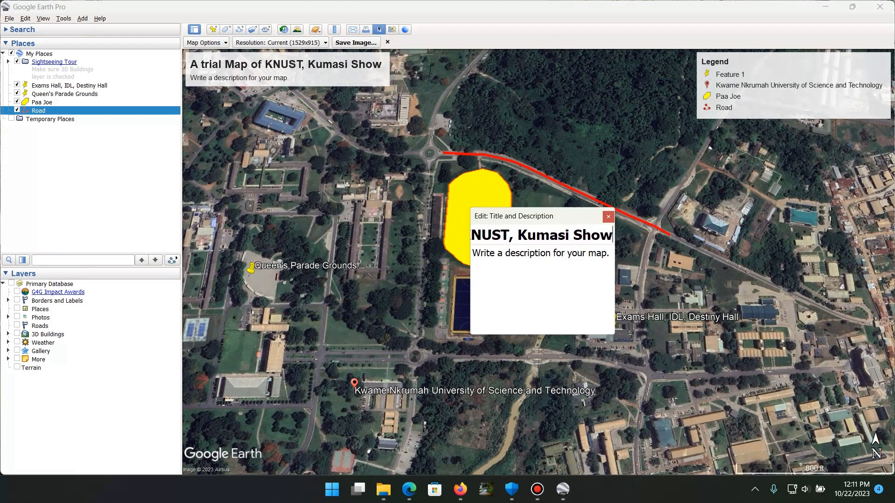
text(ing A)
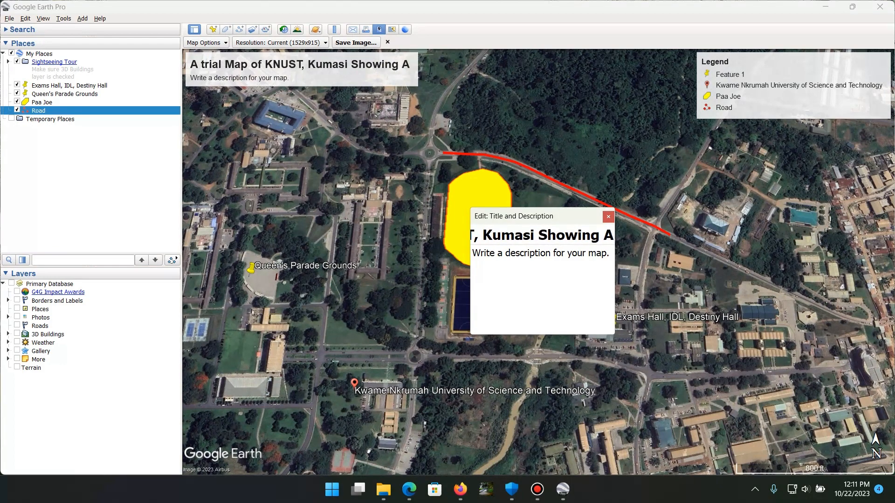
text(&A)
key(BackSpace)
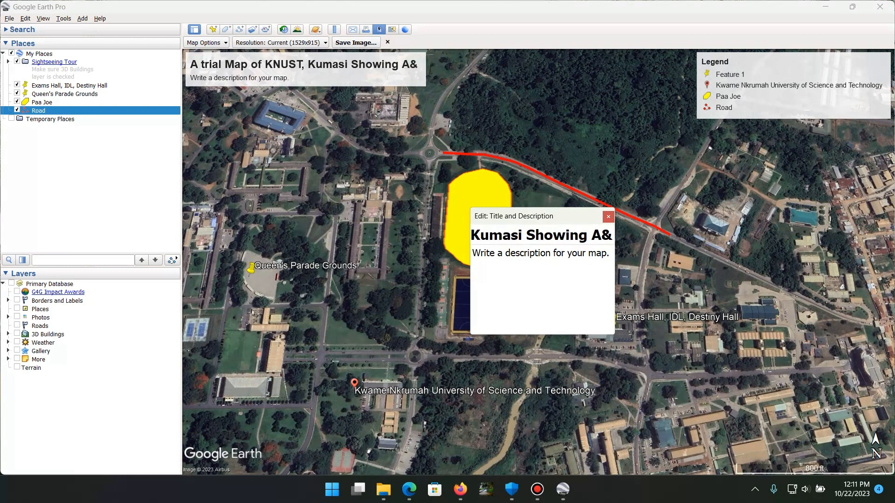
text(B)
Replace the map's placeholder description with a blank line and close the title and description editor
click(539, 254)
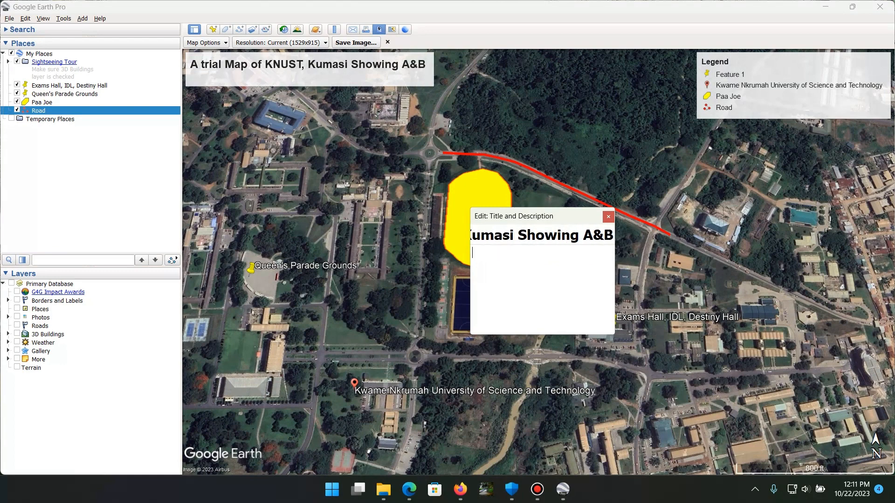
key(Return)
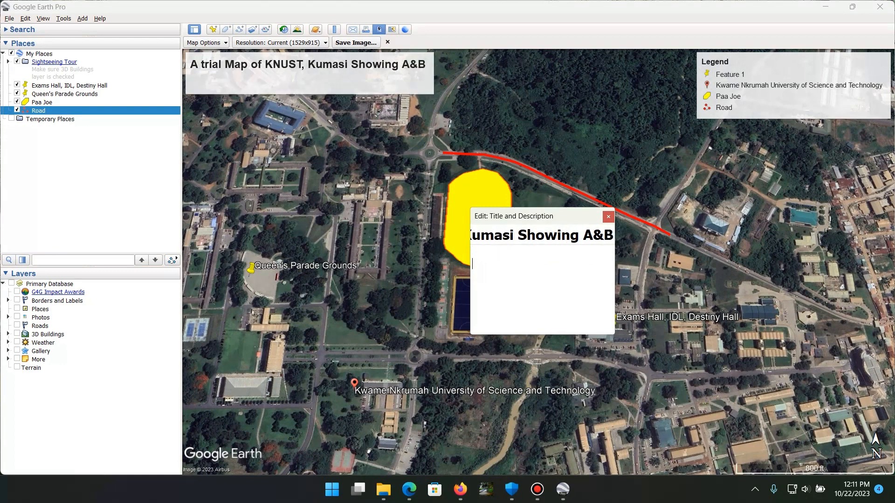
click(608, 216)
Move the title block to just north of the yellow track area and the legend slightly southwest, over the forest east of the track
drag(309, 74, 481, 94)
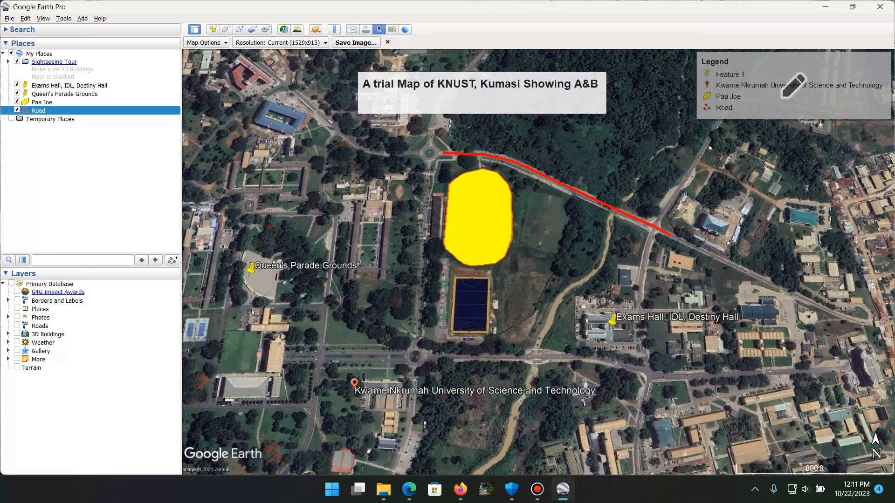
drag(784, 96, 758, 158)
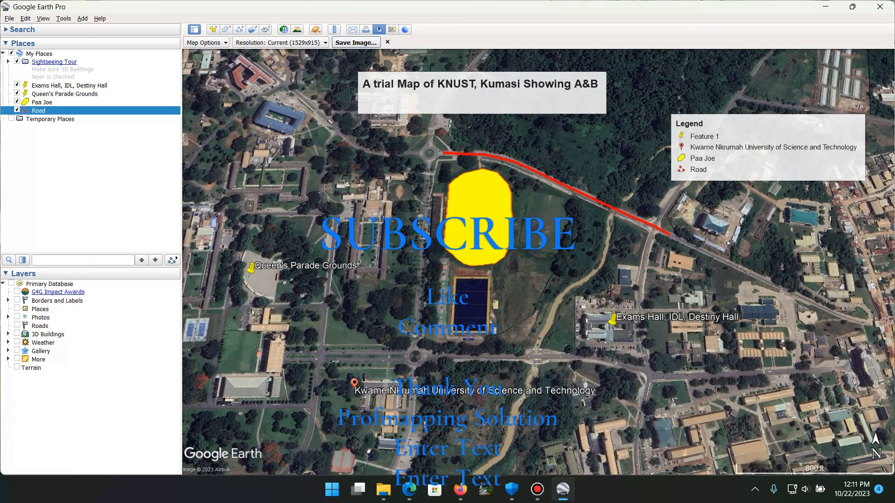
Save the map image as a JPEG named "MAp" in the Downloads folder
click(355, 43)
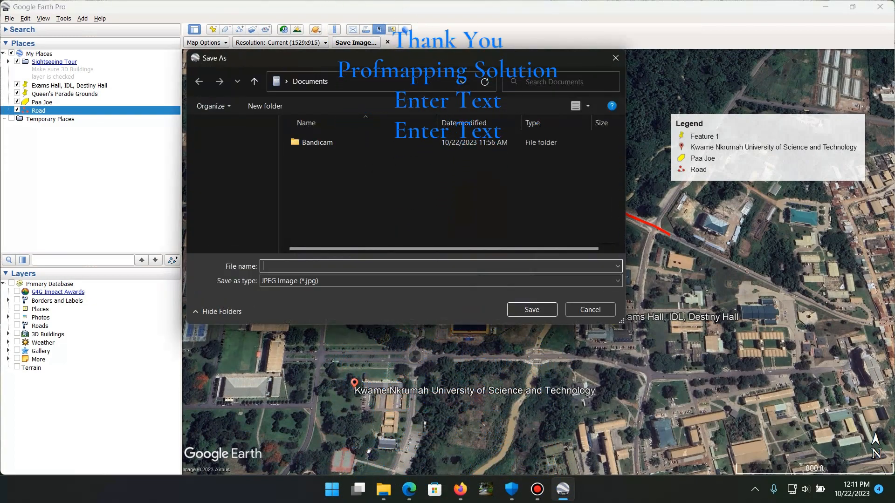
click(236, 180)
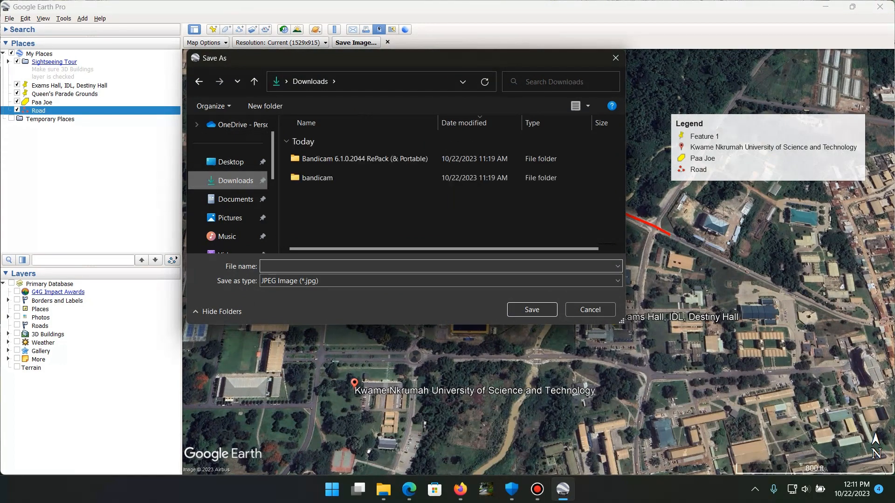
click(321, 267)
text(MAP)
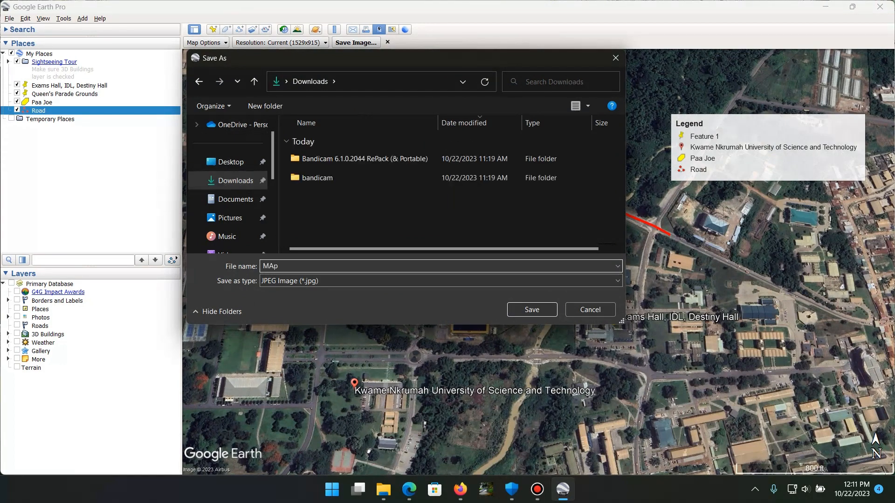
key(Return)
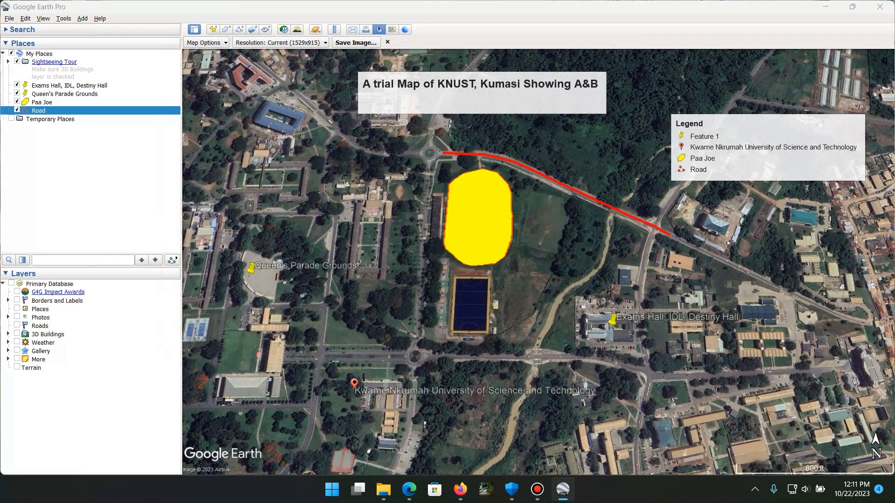